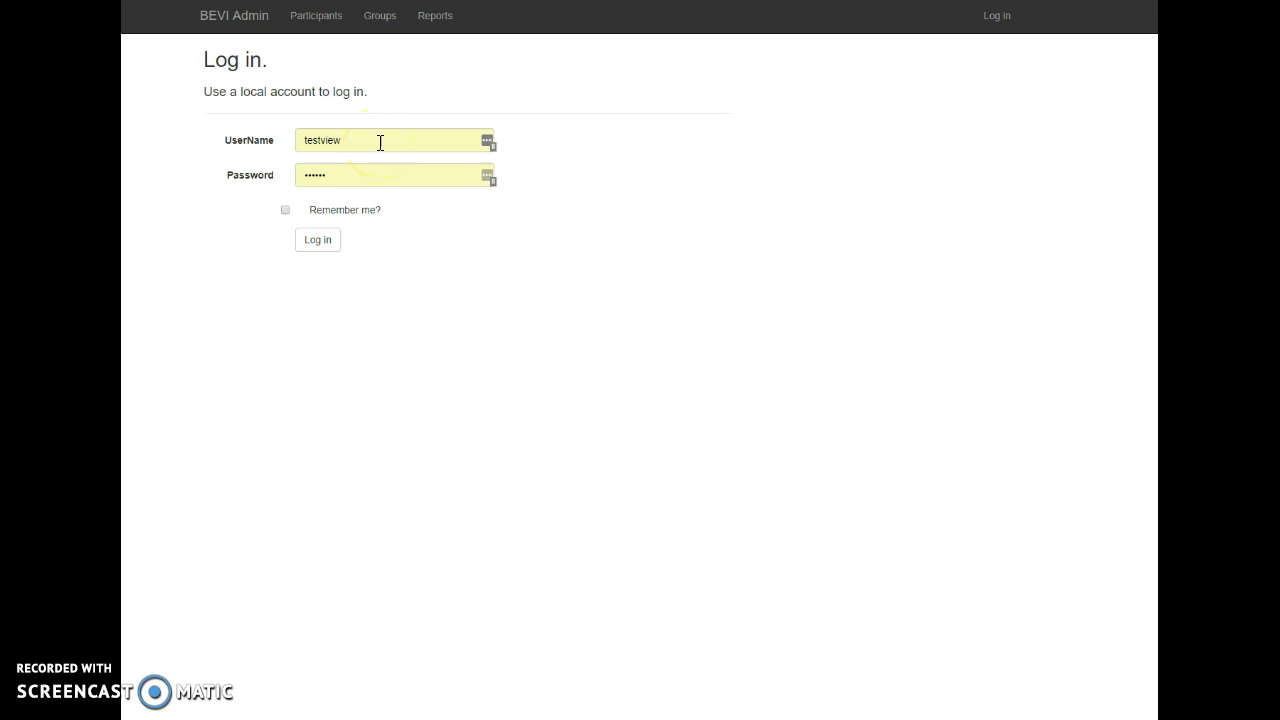
# Log in with the prefilled account credentials and open the participants list.
pyautogui.click(315, 245)
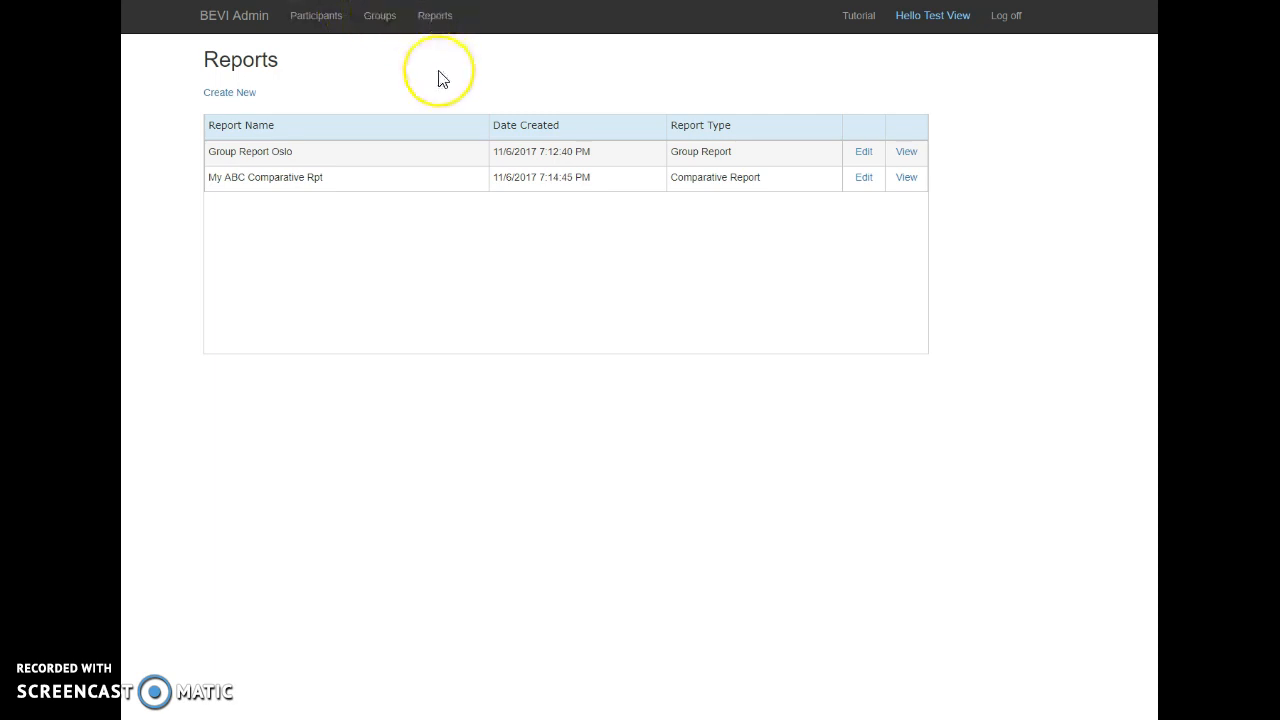
pyautogui.click(316, 16)
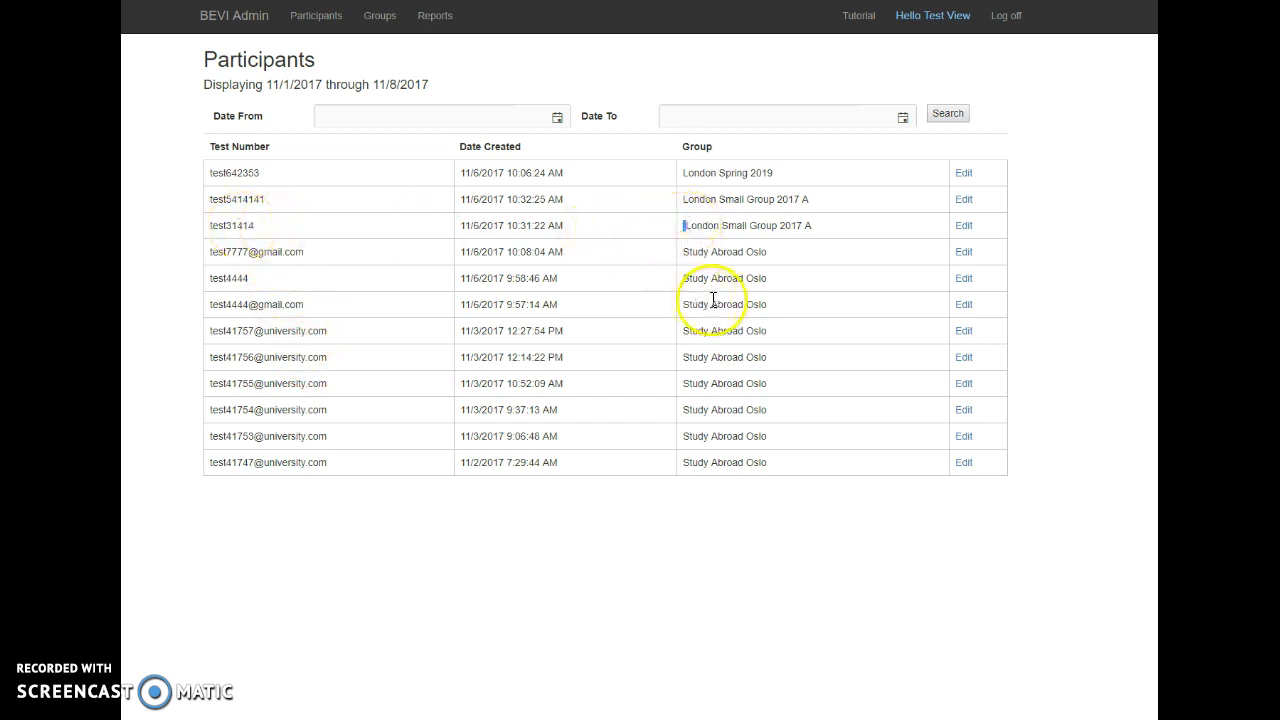
# Correct the group name of the participant created 11/6/2017 10:31:22 AM to "London Small Group 2017 A" and save the record.
pyautogui.click(963, 226)
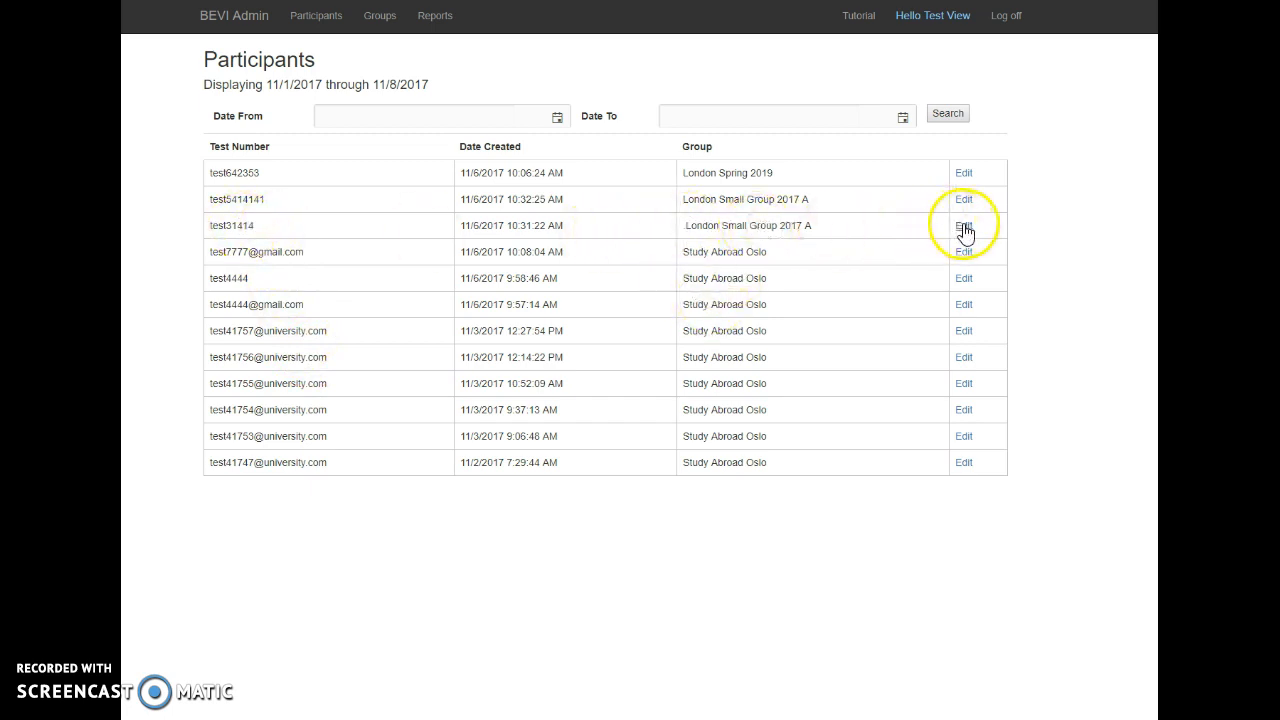
pyautogui.click(362, 164)
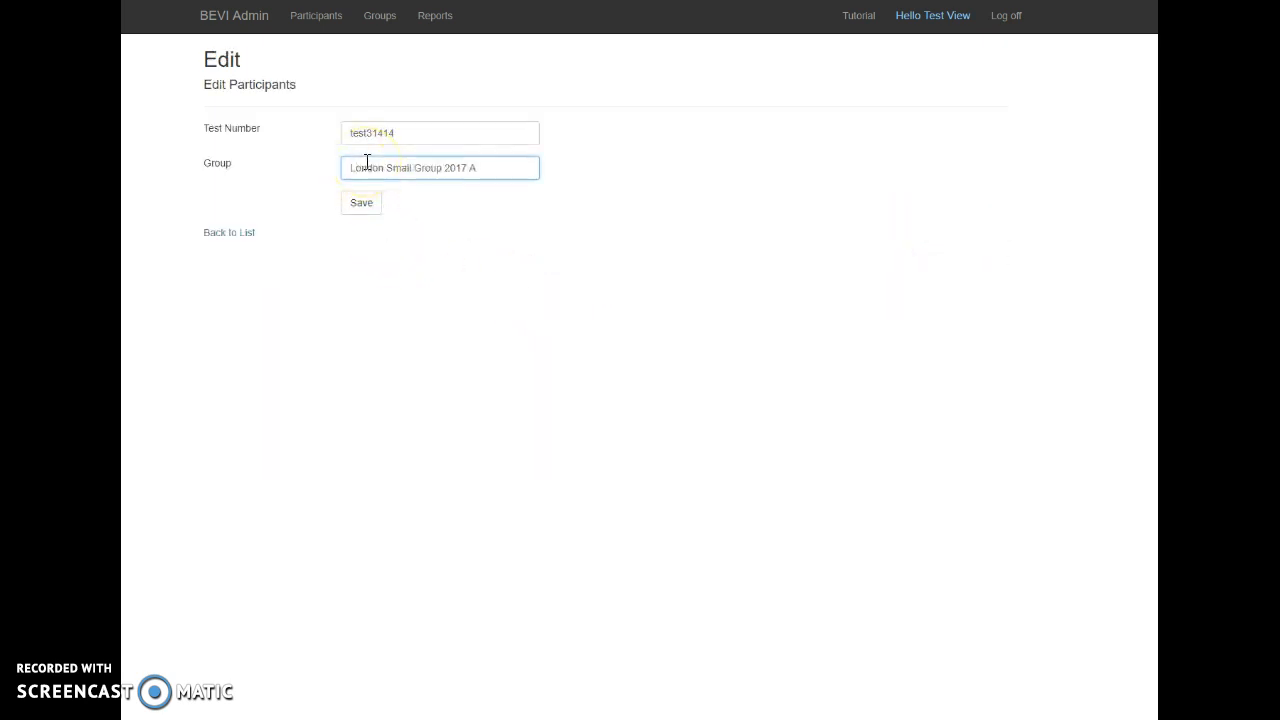
pyautogui.click(363, 204)
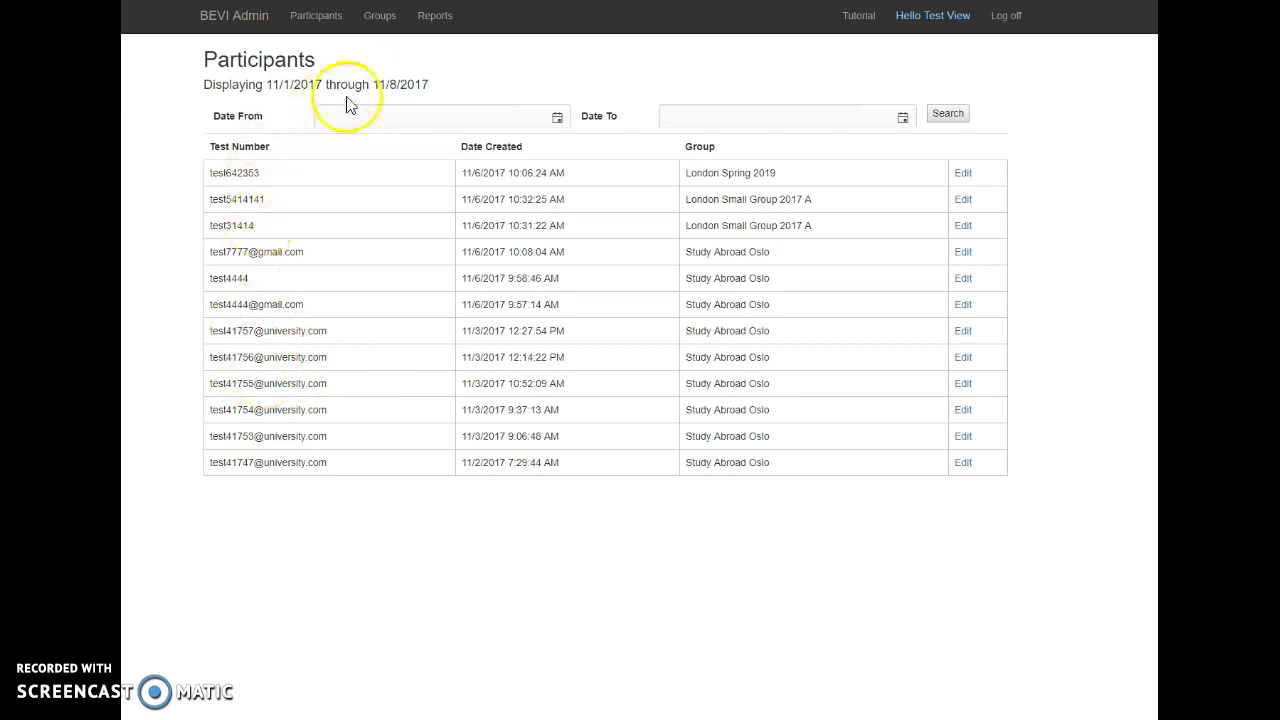
# Create a new group named "Test 1234 Group" and highlight its entry in the groups list.
pyautogui.click(383, 26)
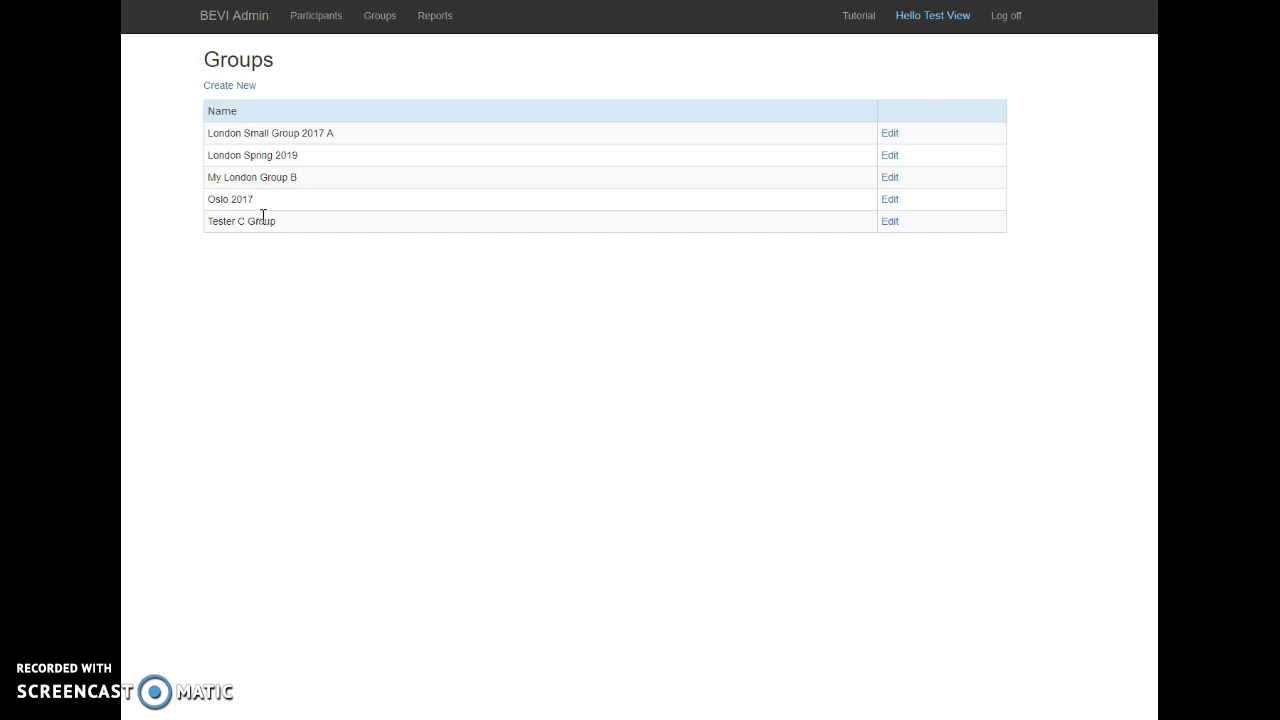
pyautogui.click(249, 91)
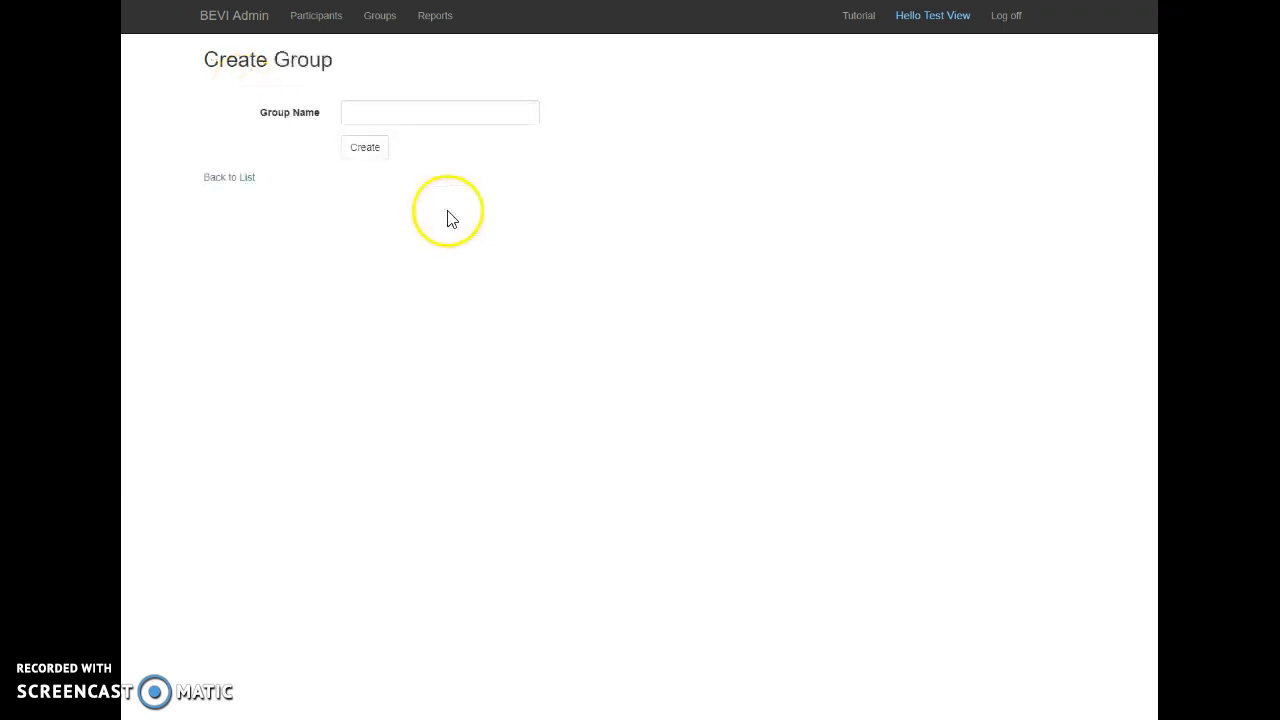
pyautogui.click(421, 109)
pyautogui.write('Tes')
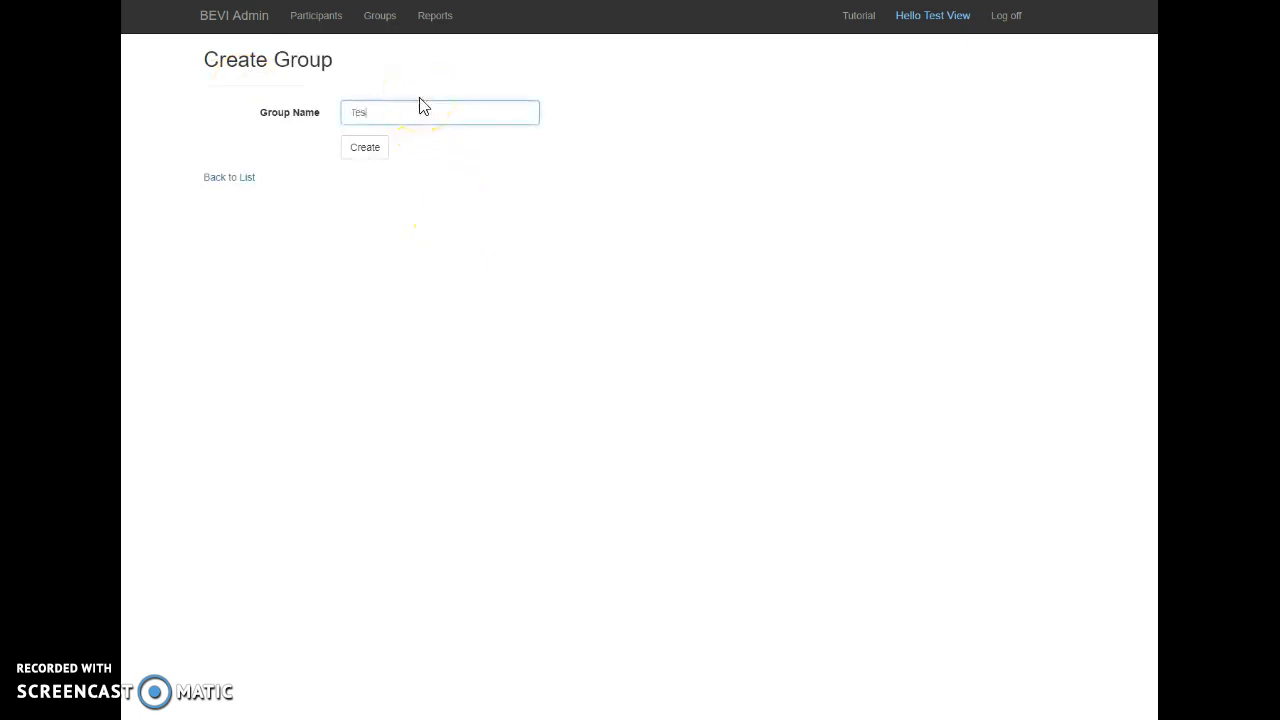
pyautogui.write('t 1234 Group')
pyautogui.click(365, 147)
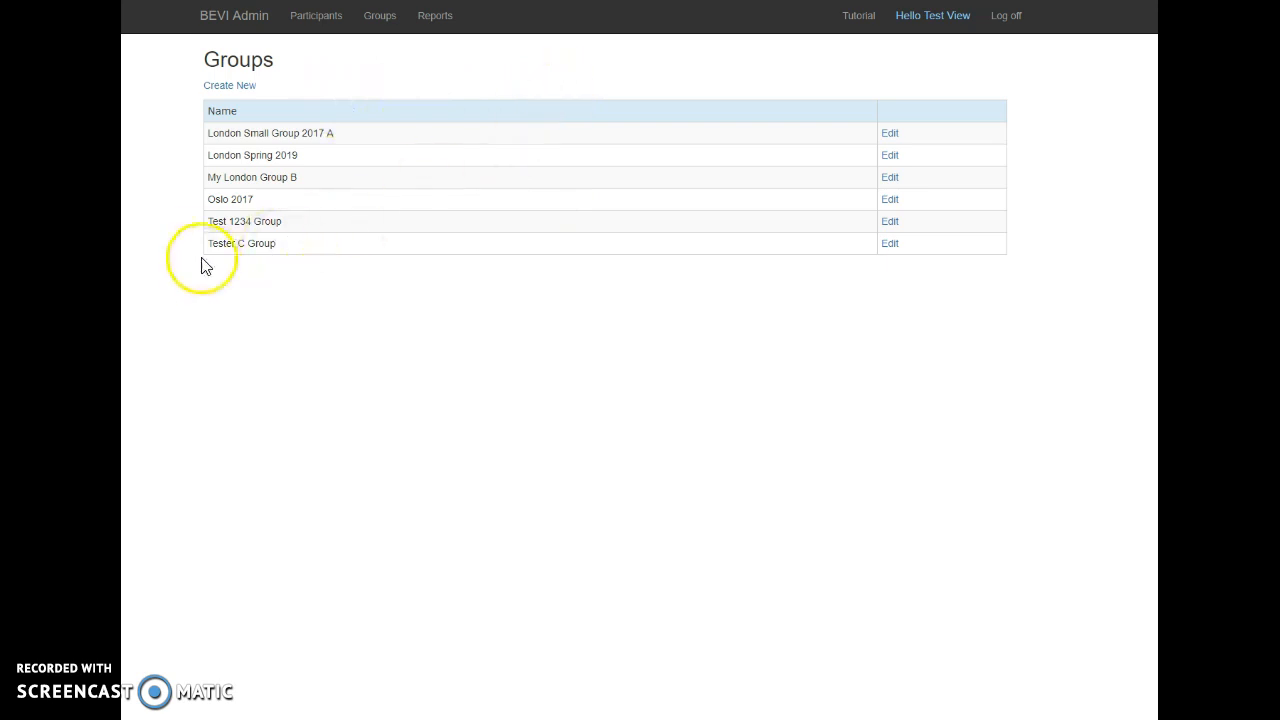
pyautogui.moveTo(209, 221); pyautogui.dragTo(282, 221)
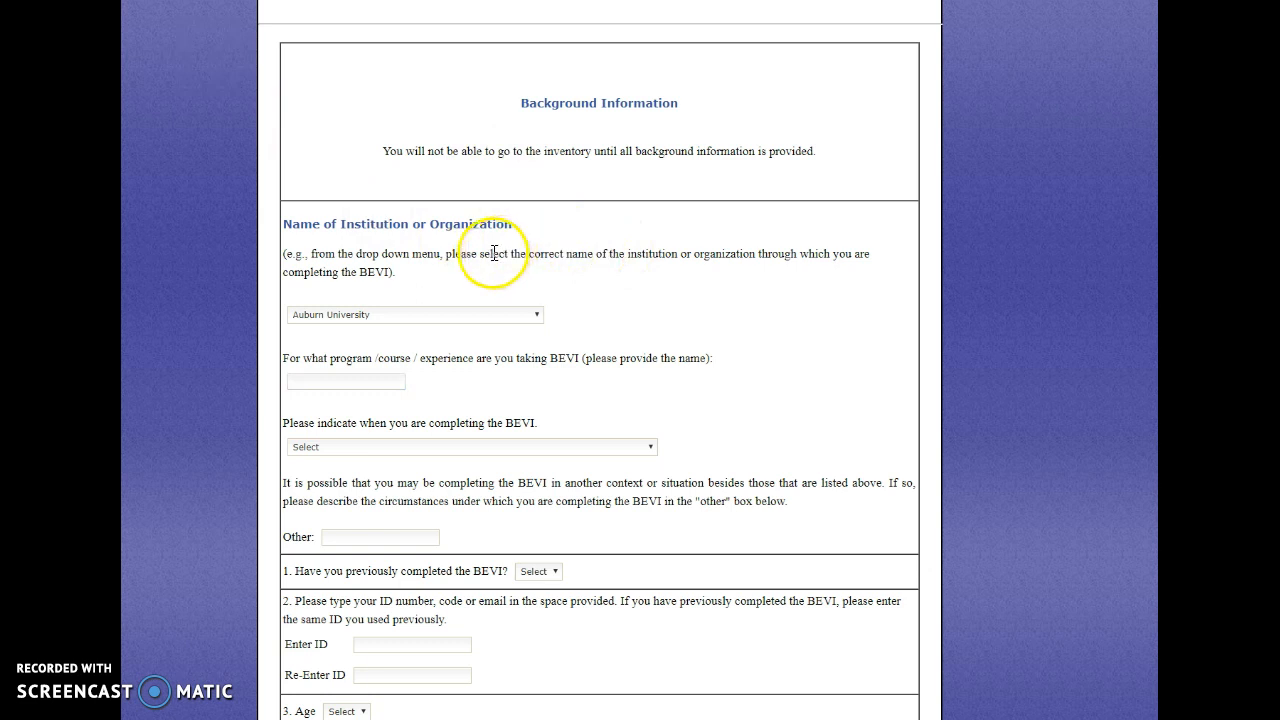
# In the BEVI background information form, set the institution to Test University, confirm it, and choose Test 1234 Group as the program.
pyautogui.scroll(-2, 395, 239)
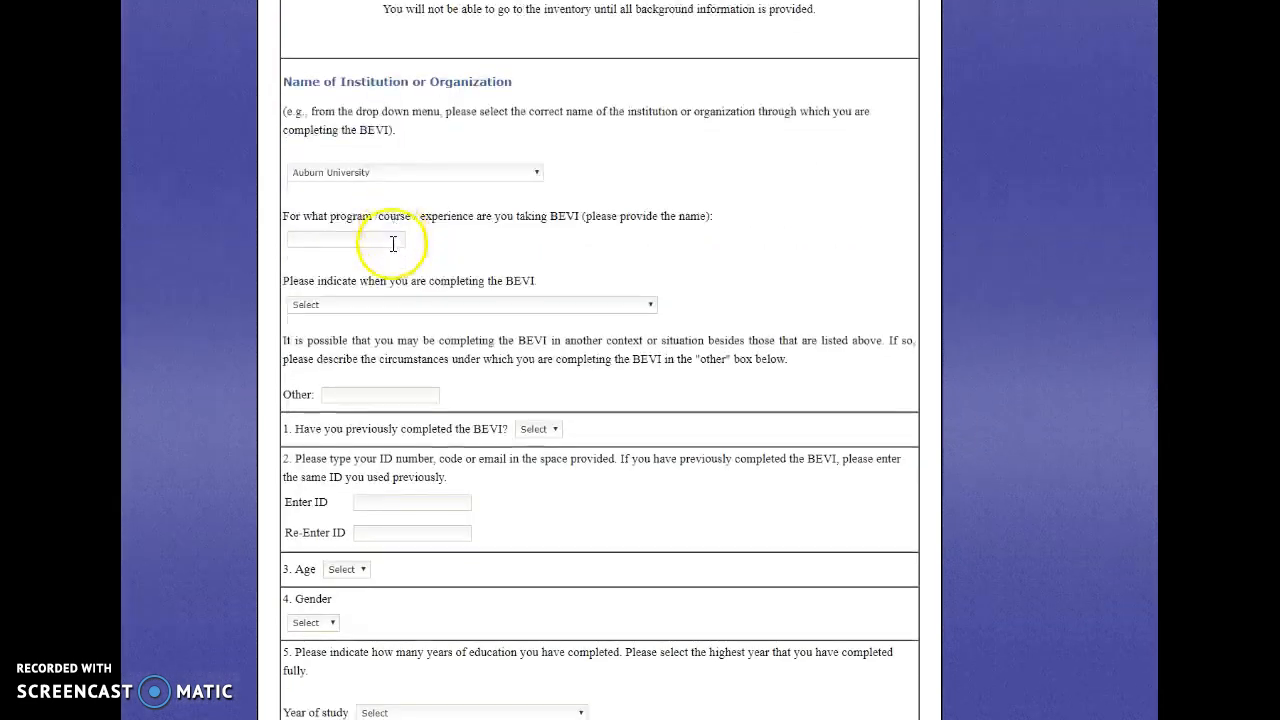
pyautogui.click(341, 240)
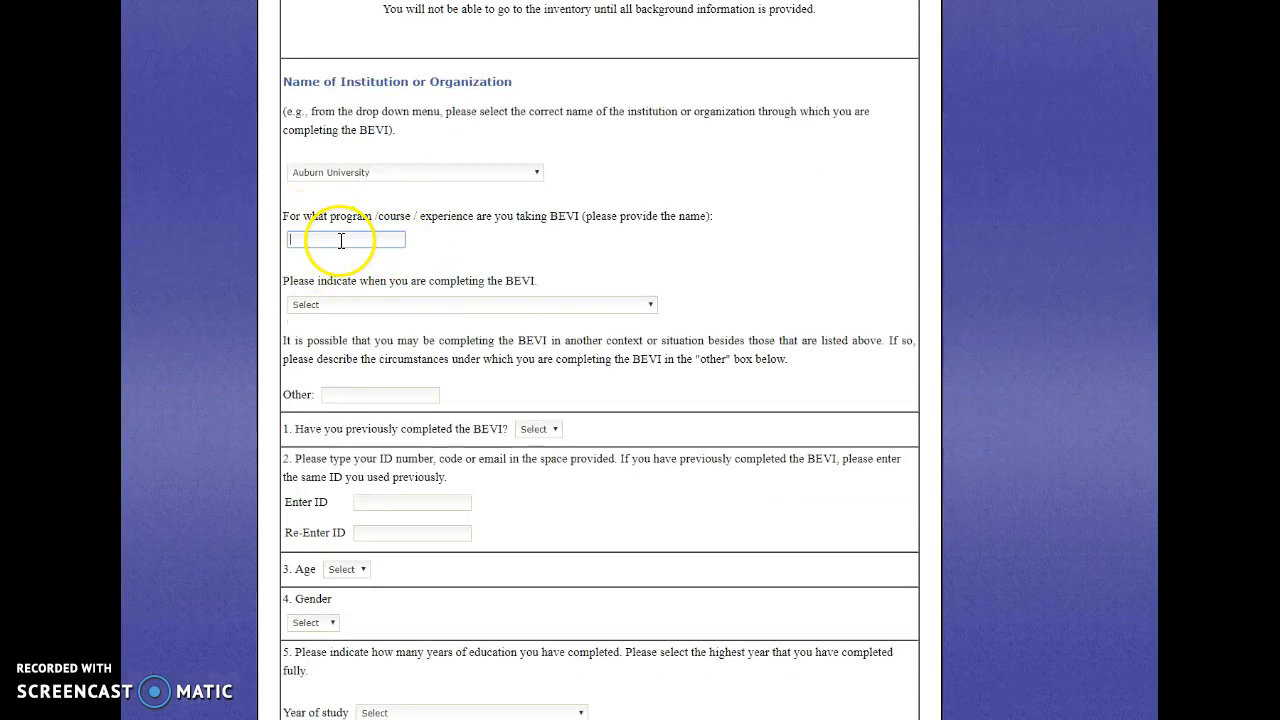
pyautogui.click(336, 235)
pyautogui.click(489, 170)
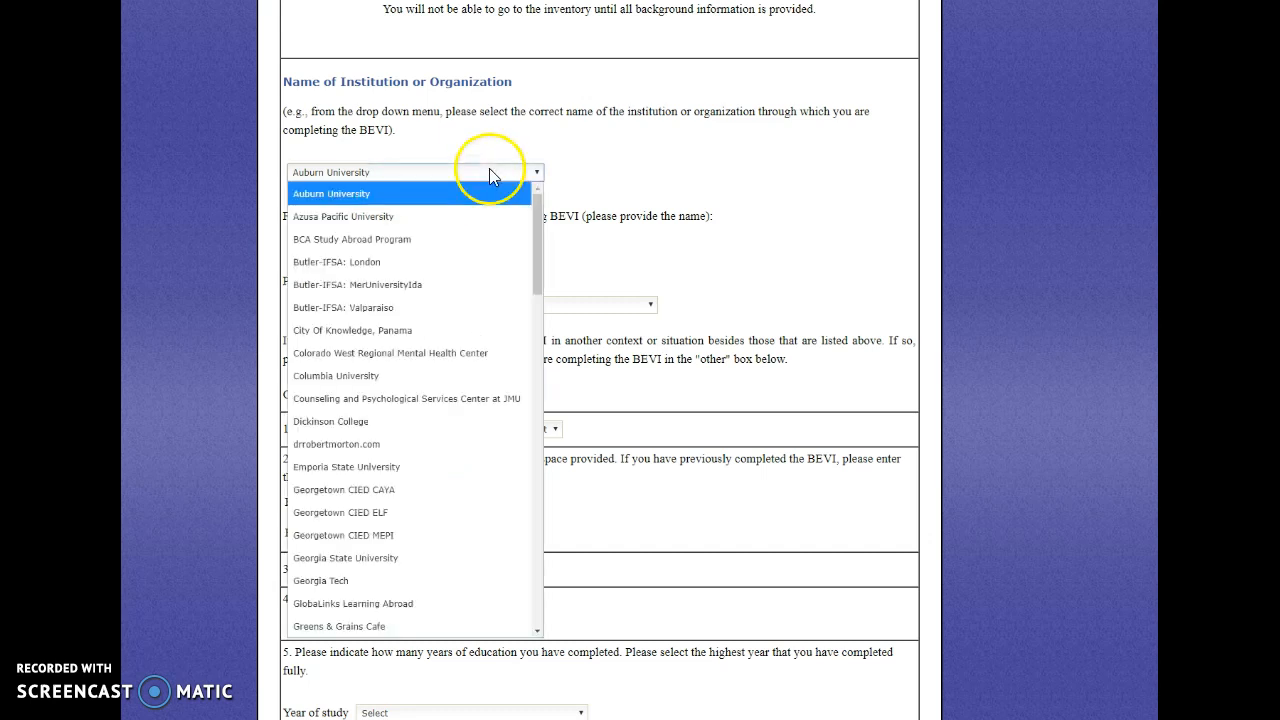
pyautogui.scroll(-5, 455, 235)
pyautogui.scroll(-5, 414, 380)
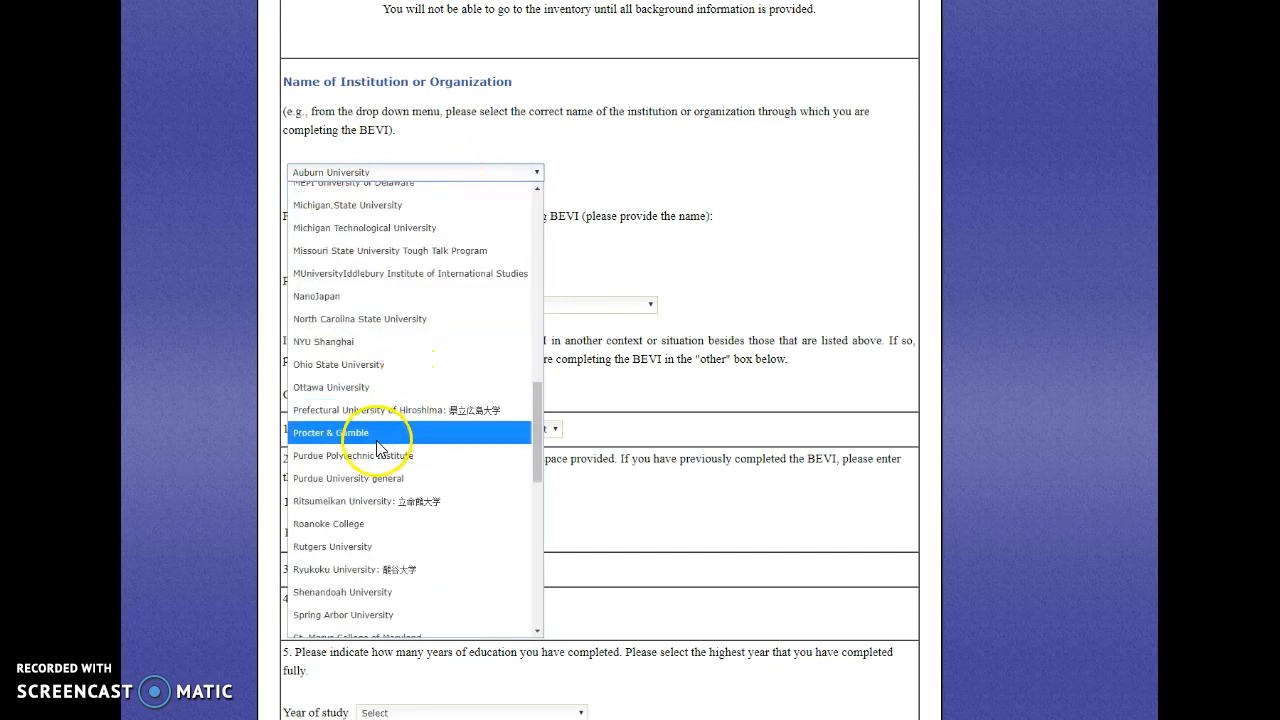
pyautogui.scroll(-6, 350, 512)
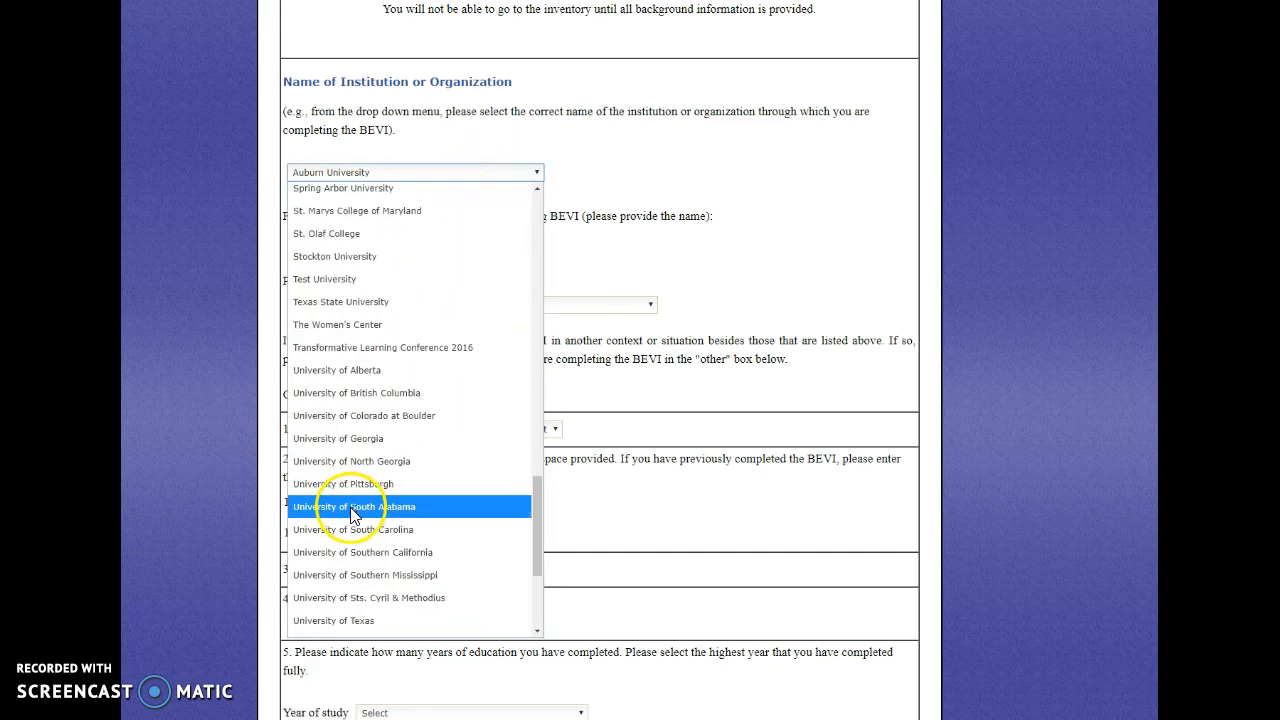
pyautogui.click(350, 279)
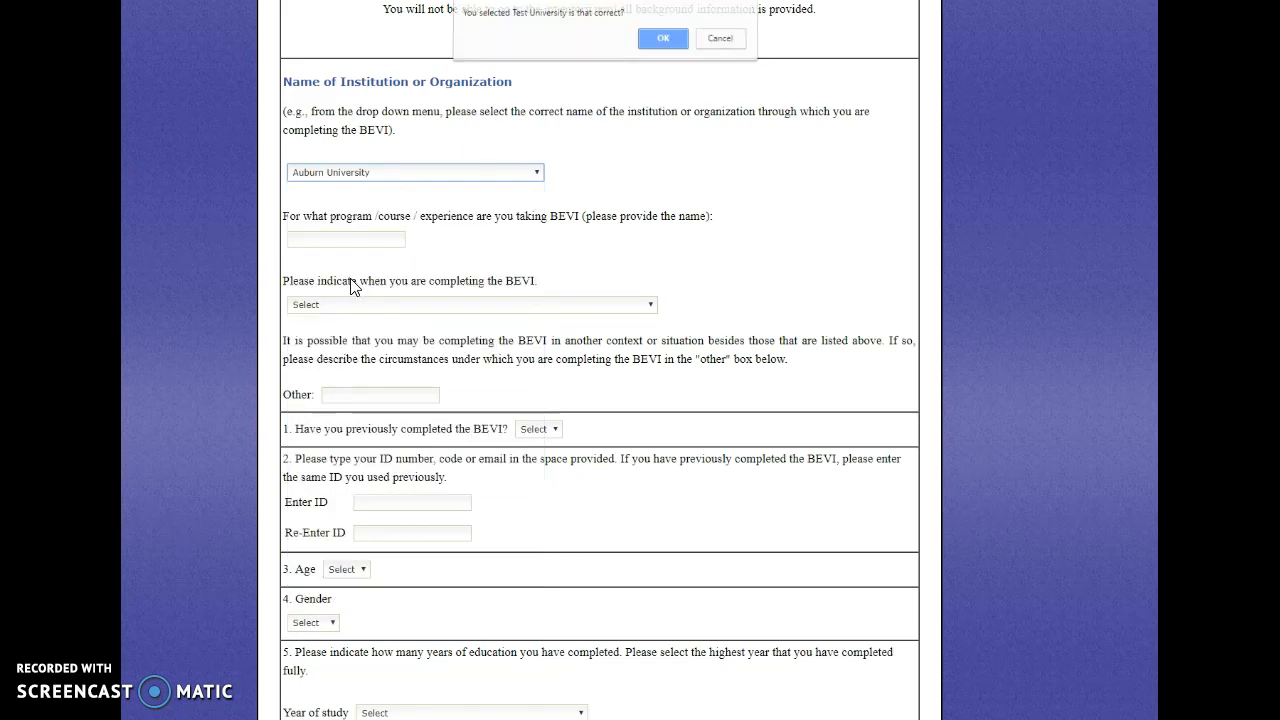
pyautogui.click(666, 42)
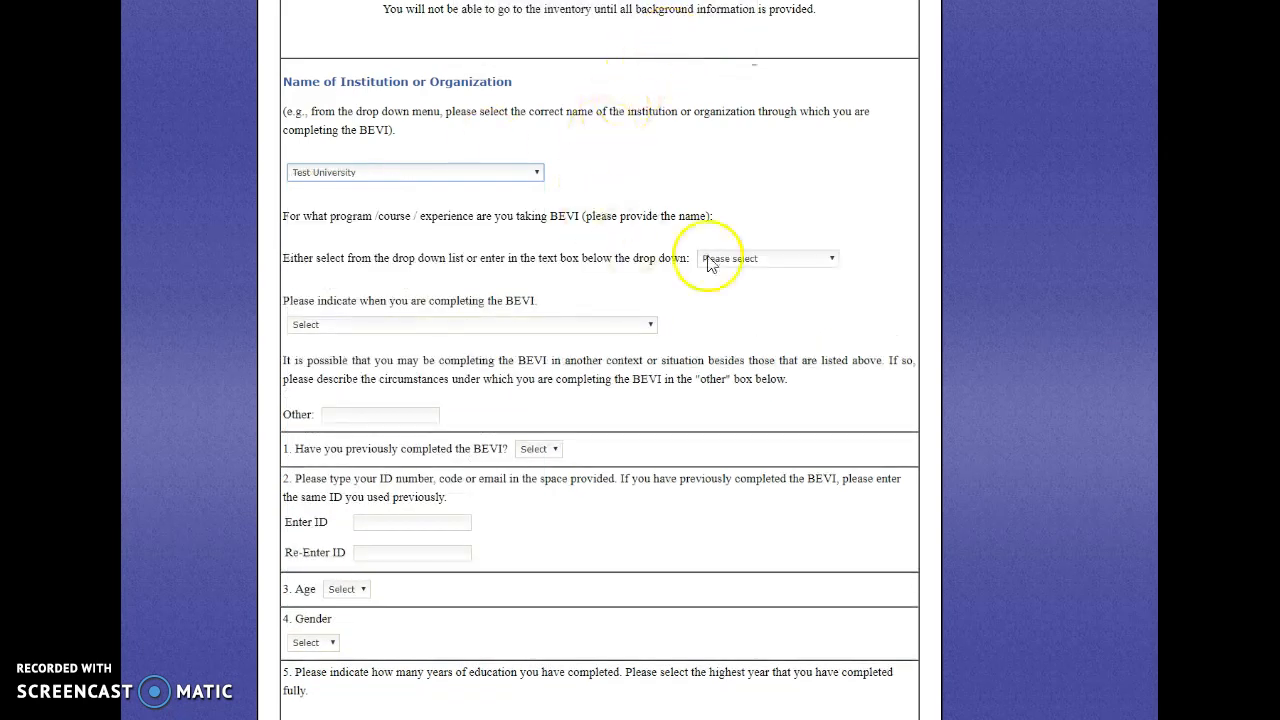
pyautogui.click(757, 262)
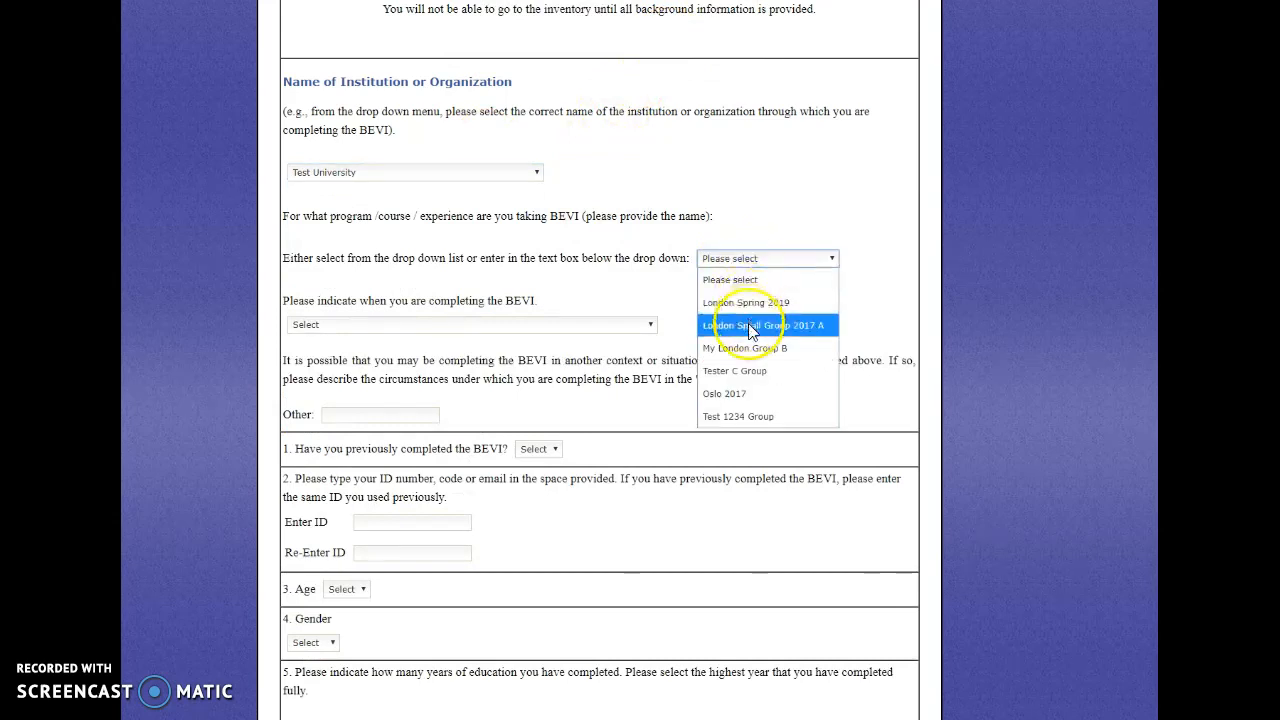
pyautogui.click(742, 415)
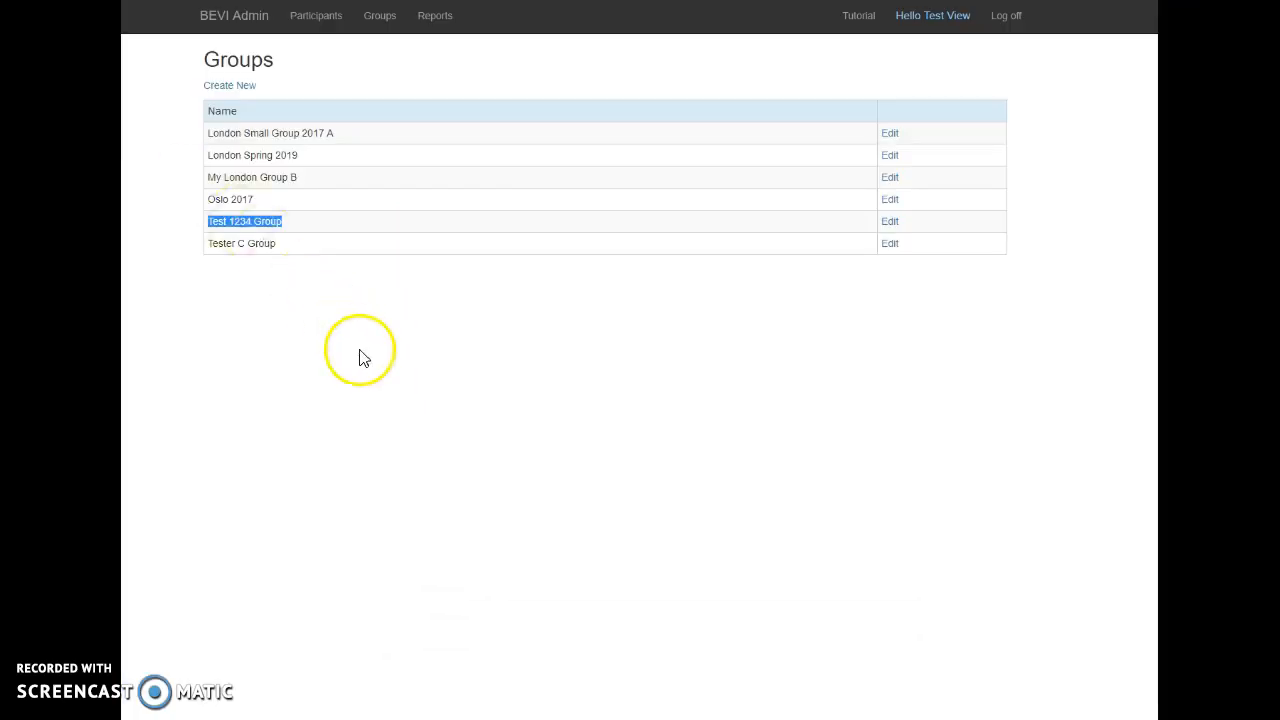
pyautogui.click(363, 353)
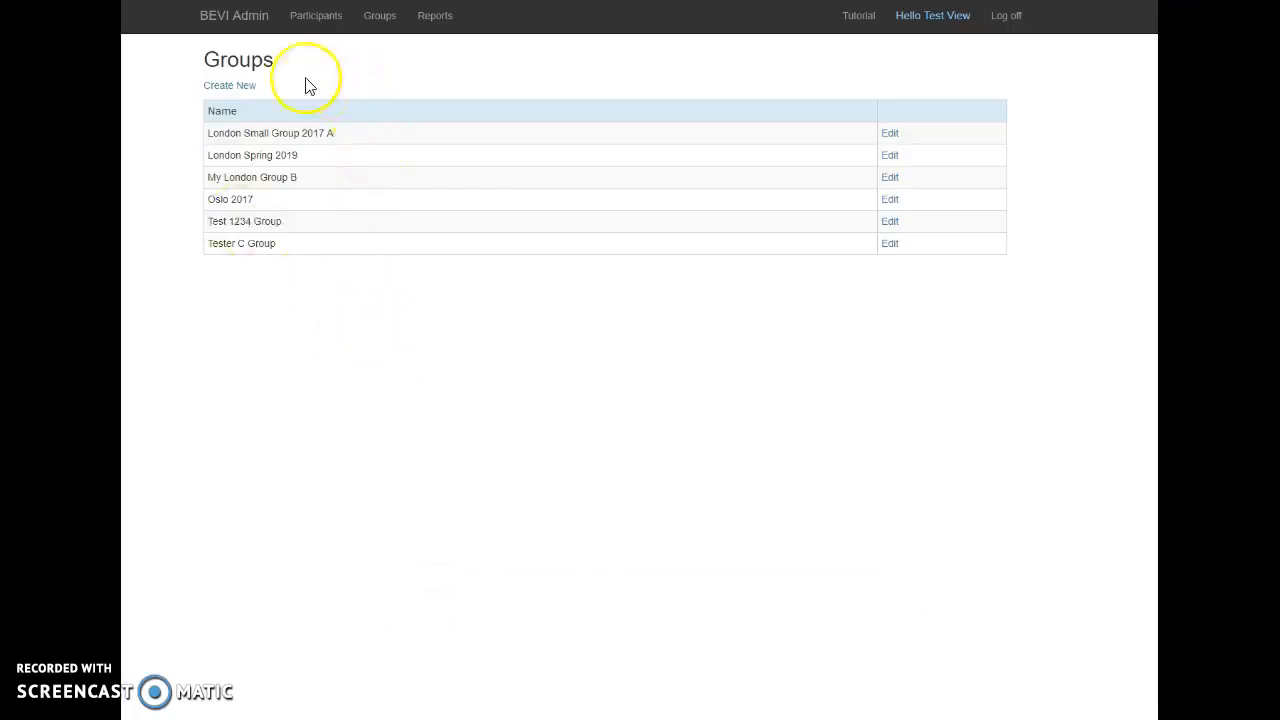
pyautogui.click(318, 22)
pyautogui.click(380, 22)
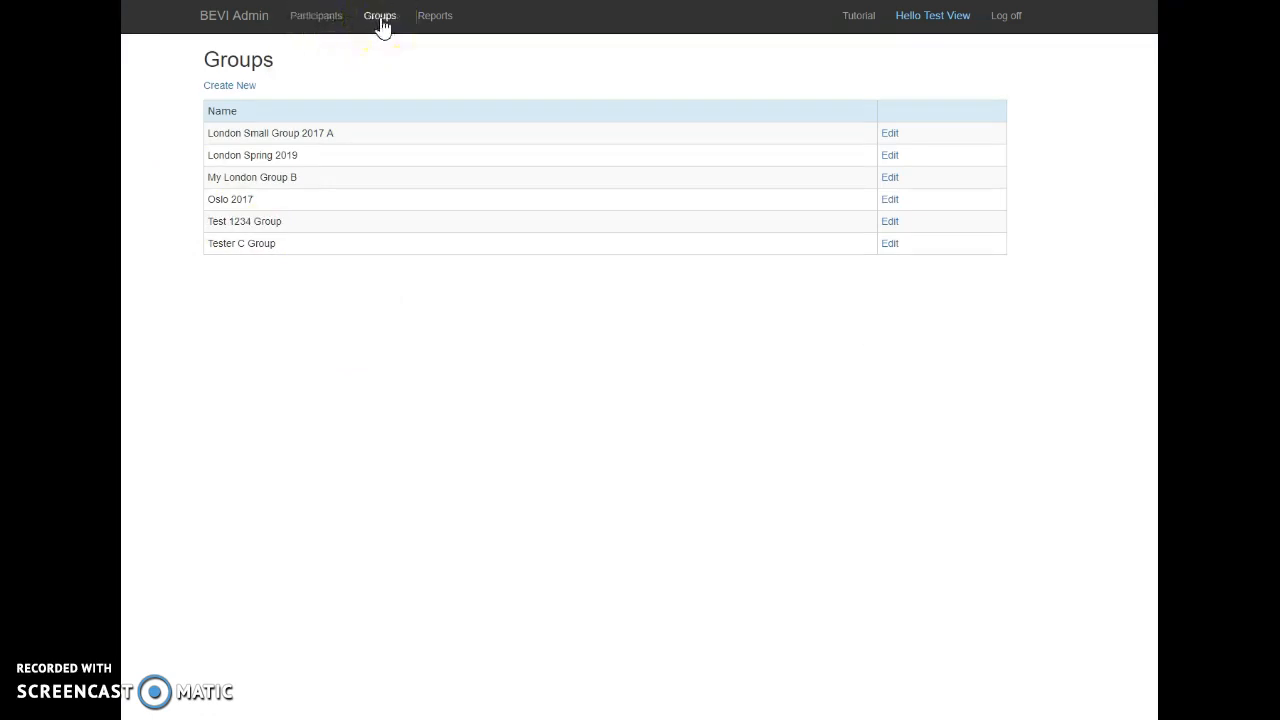
# Start a new report in BEVI Admin and choose Group Report as its type.
pyautogui.click(450, 22)
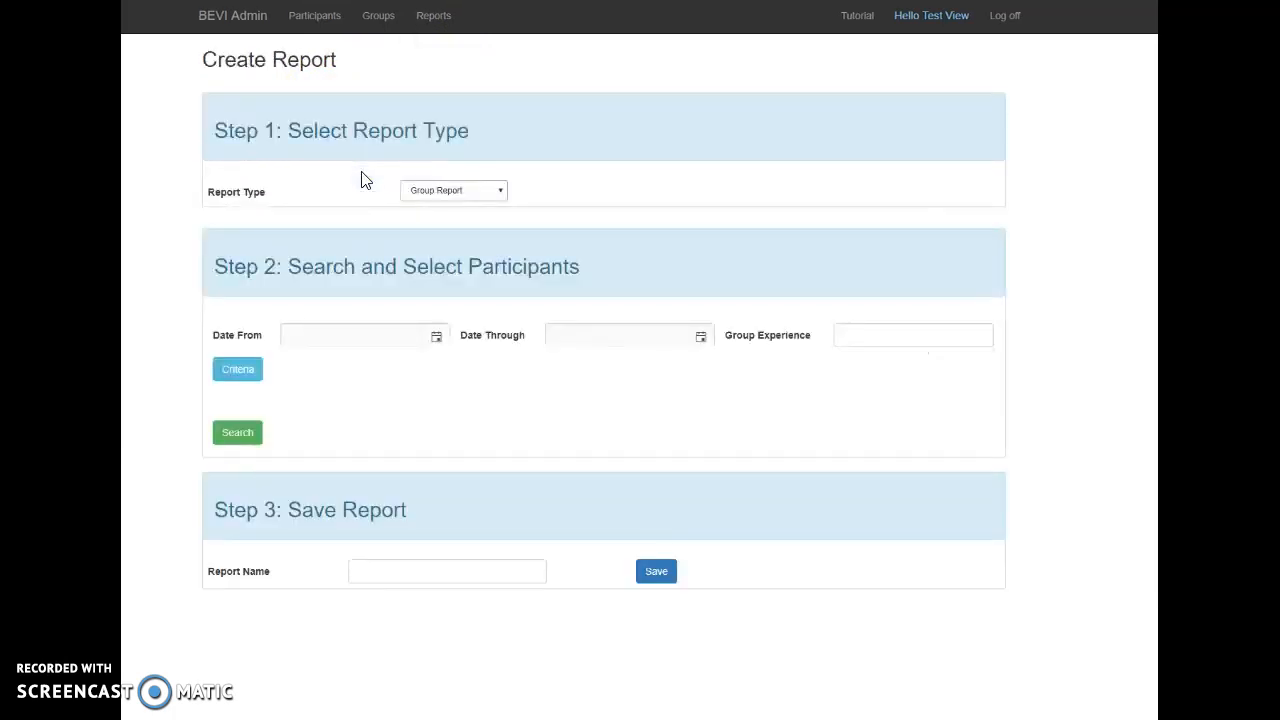
pyautogui.click(421, 92)
pyautogui.click(502, 190)
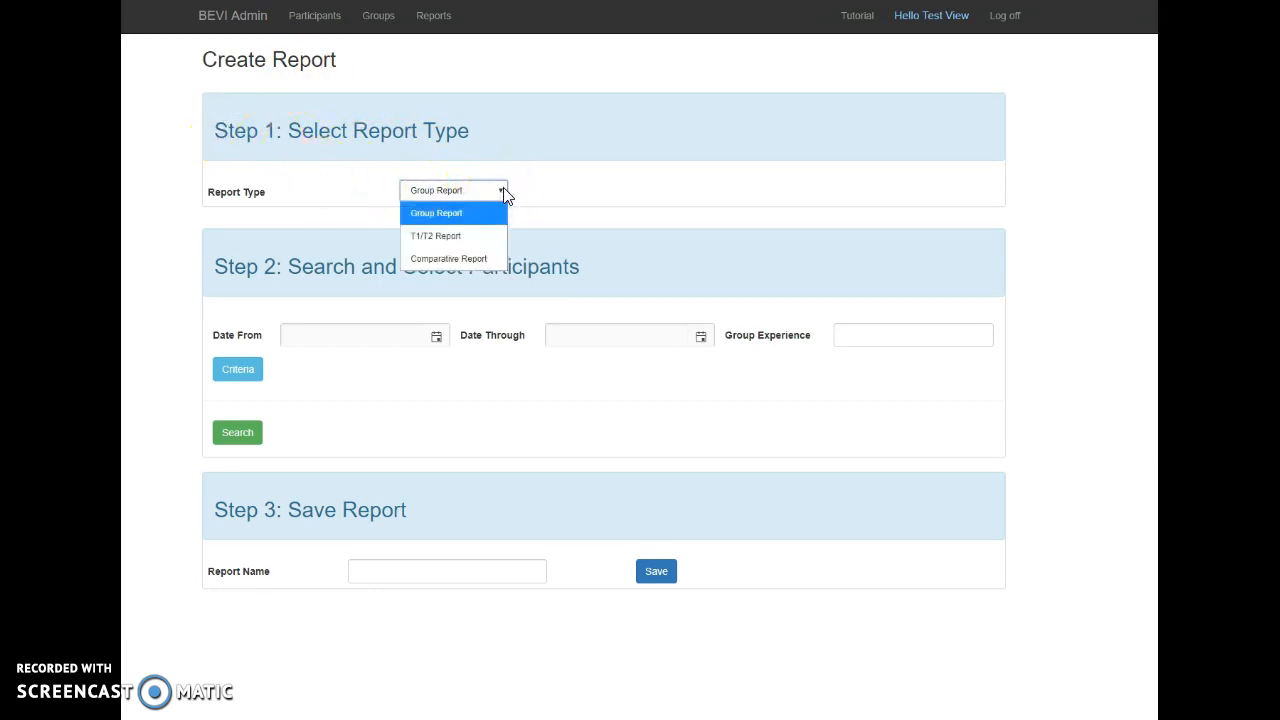
pyautogui.click(580, 188)
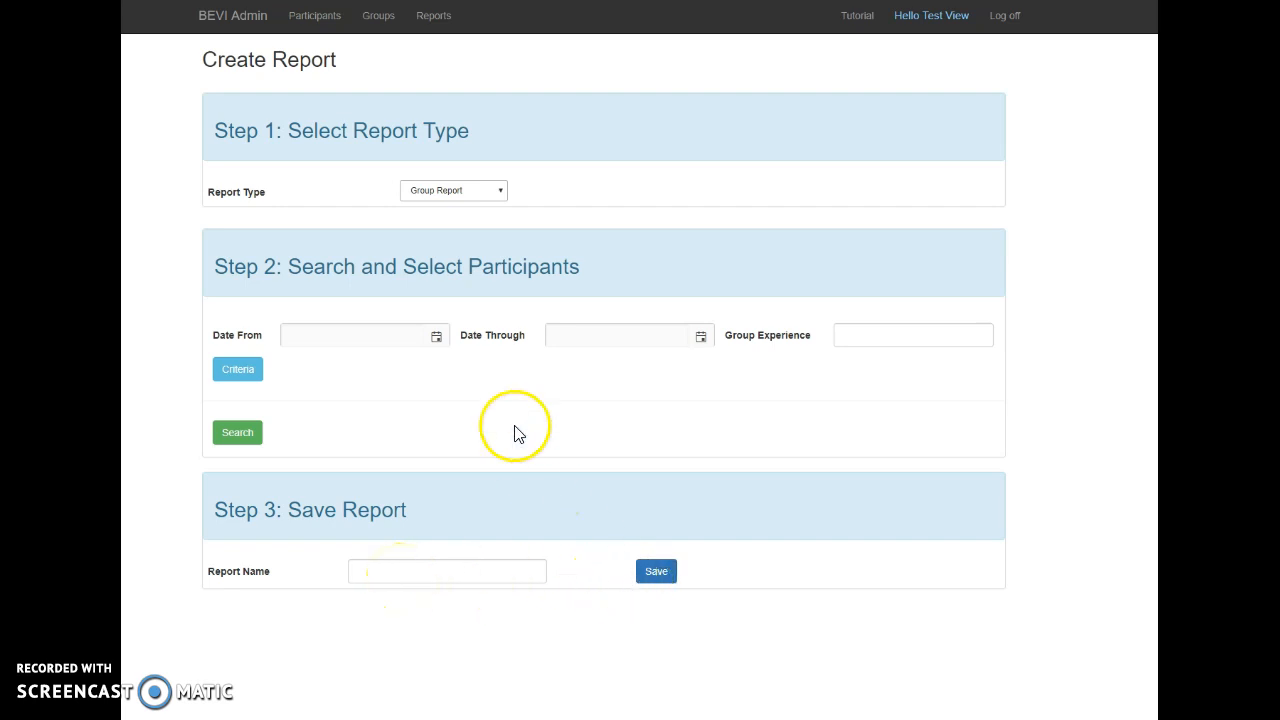
pyautogui.click(502, 191)
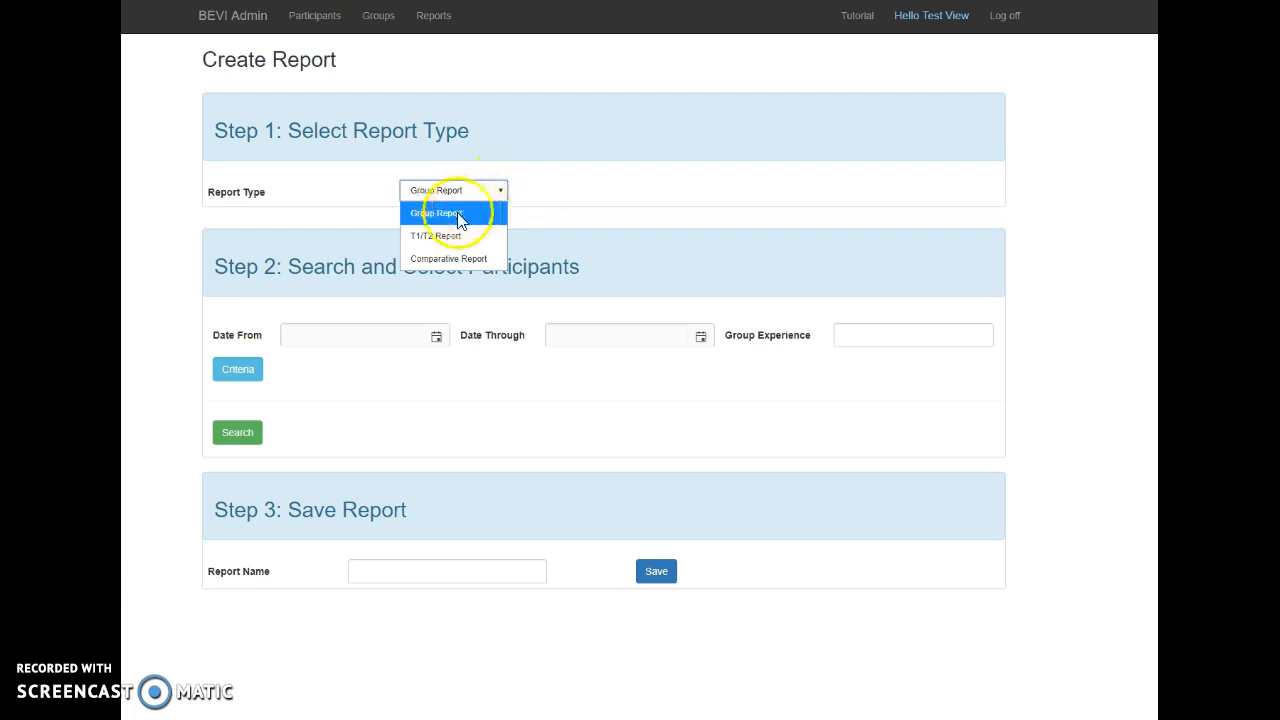
pyautogui.click(458, 214)
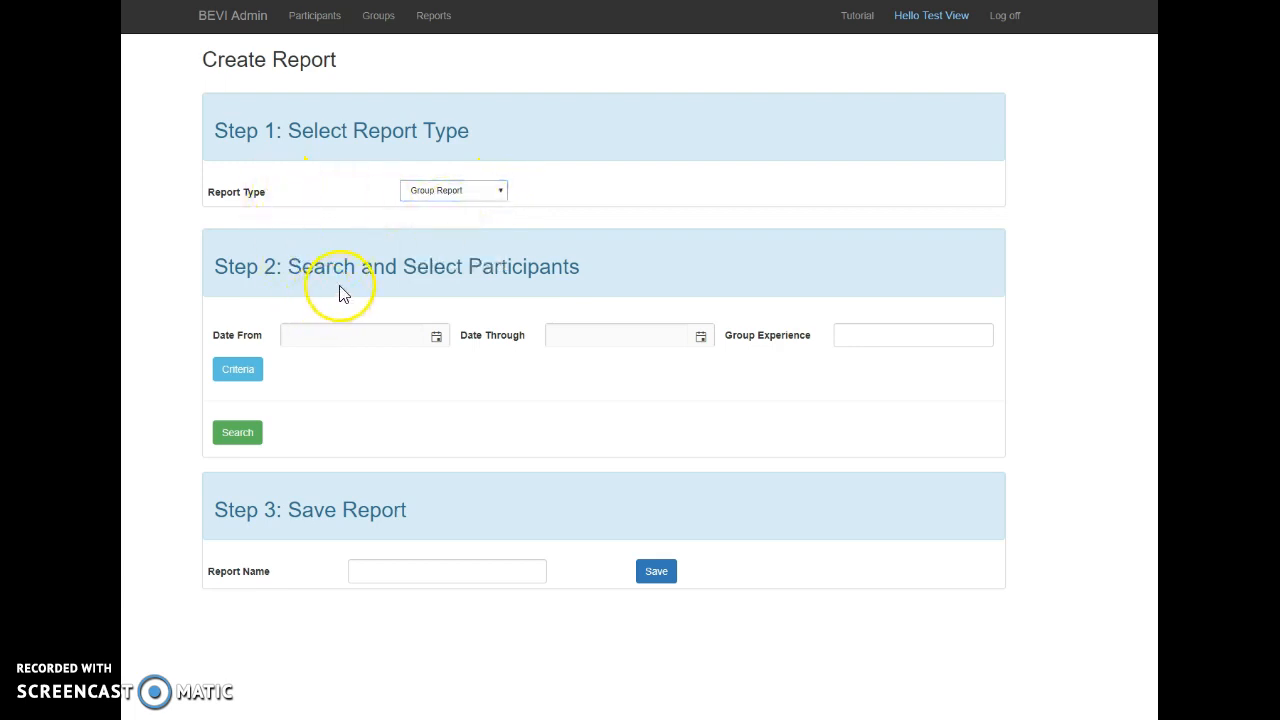
# Search for report participants dated from 10/01/2017 through 11/08/2017.
pyautogui.click(437, 338)
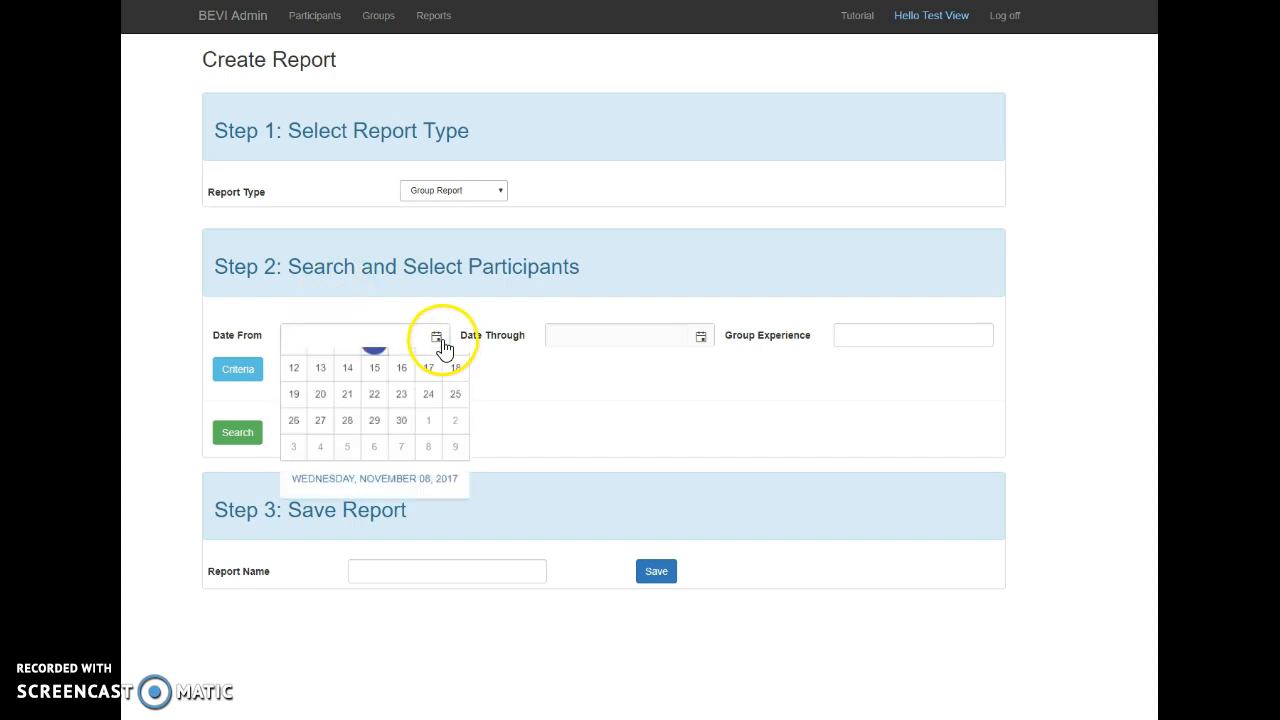
pyautogui.click(294, 364)
pyautogui.click(296, 449)
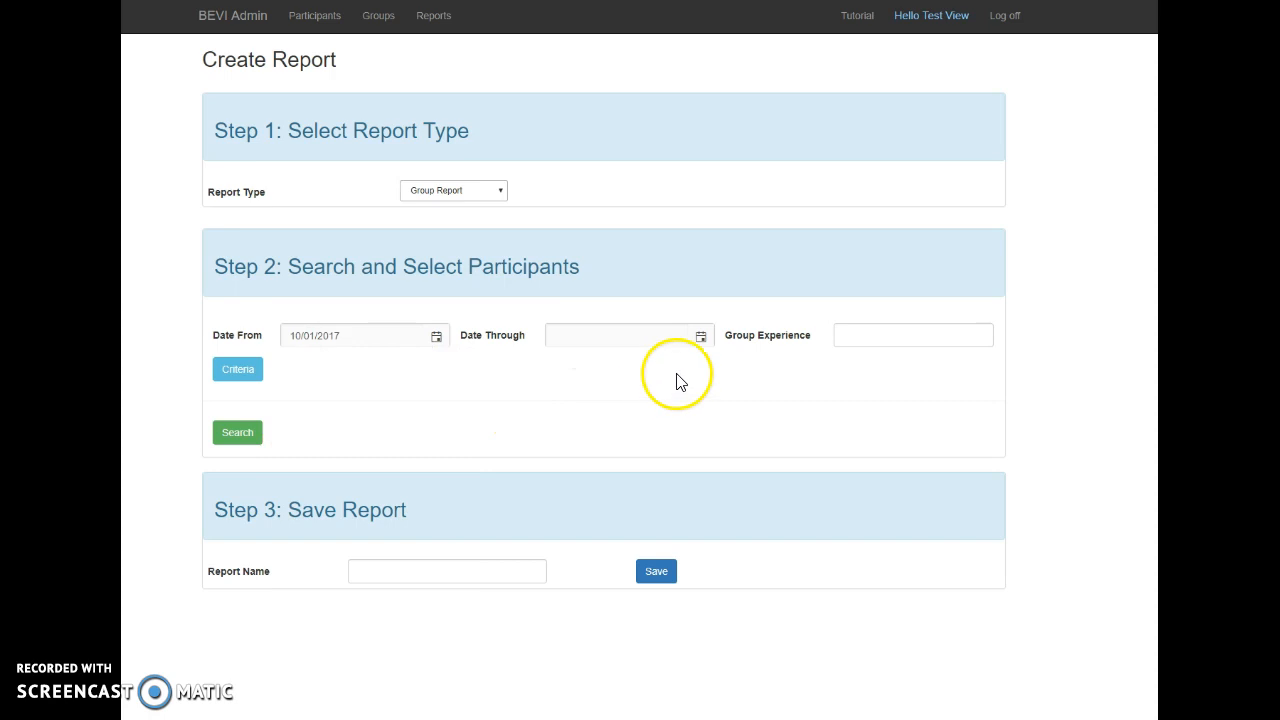
pyautogui.click(702, 336)
pyautogui.click(641, 448)
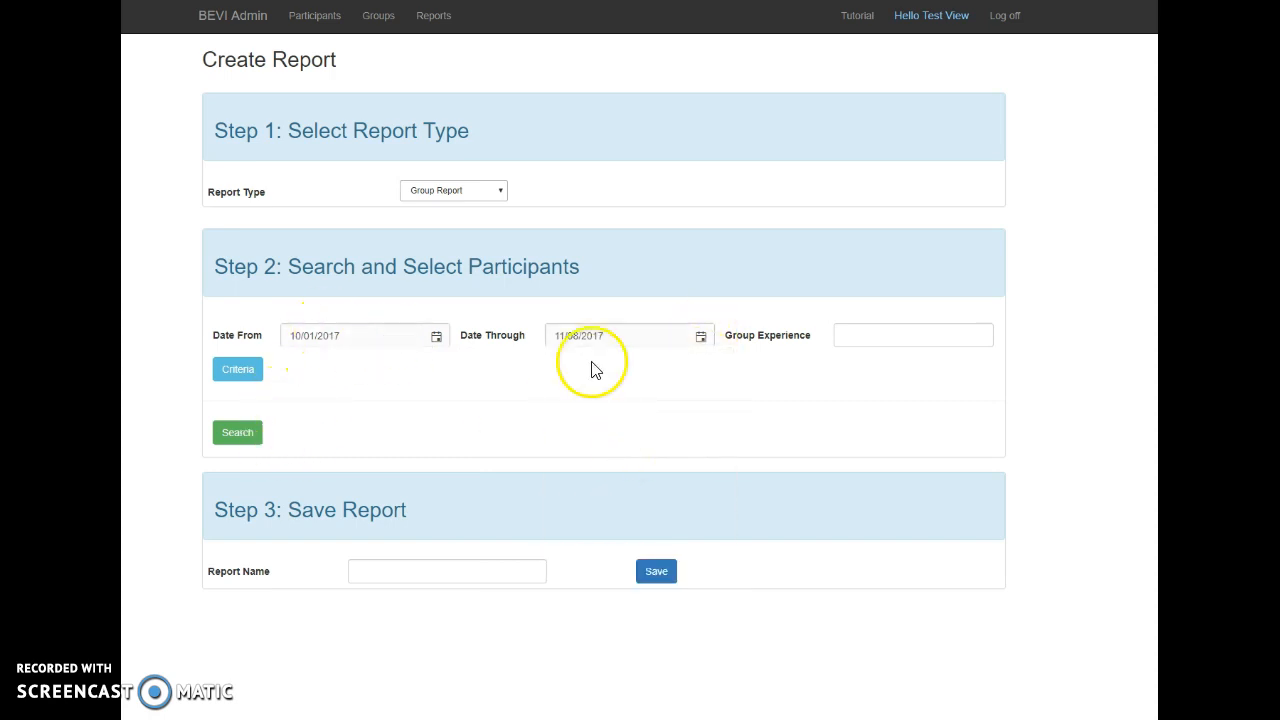
pyautogui.click(234, 433)
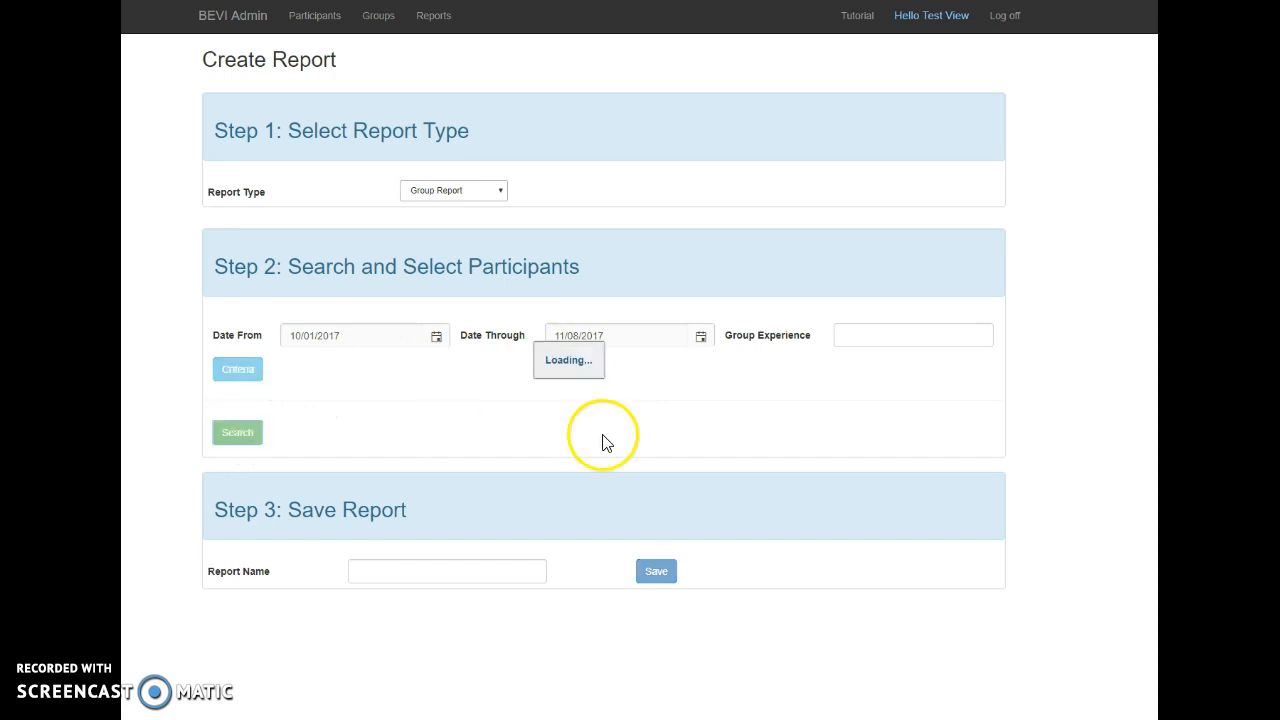
# Select the last Study Abroad Oslo participant, dated 11/06/2017, in the search results.
pyautogui.scroll(-1, 534, 414)
pyautogui.scroll(-1, 504, 393)
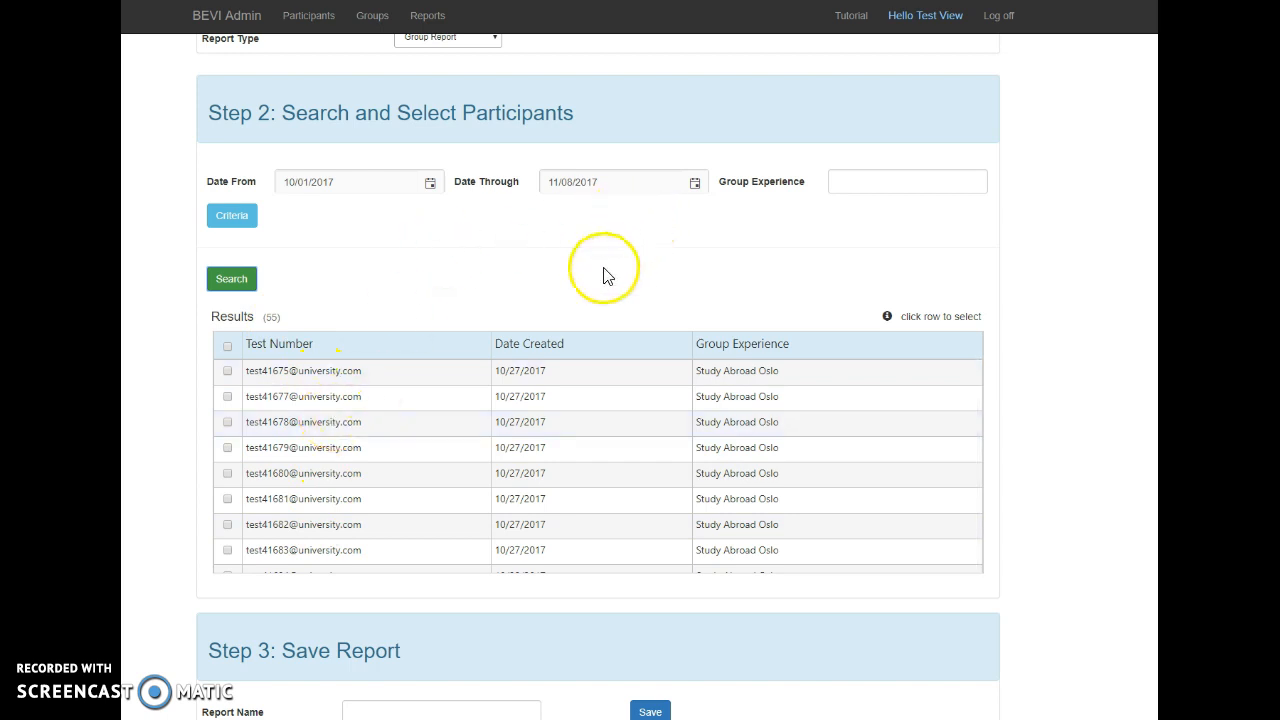
pyautogui.scroll(-1, 447, 480)
pyautogui.scroll(3, 437, 451)
pyautogui.scroll(-2, 455, 410)
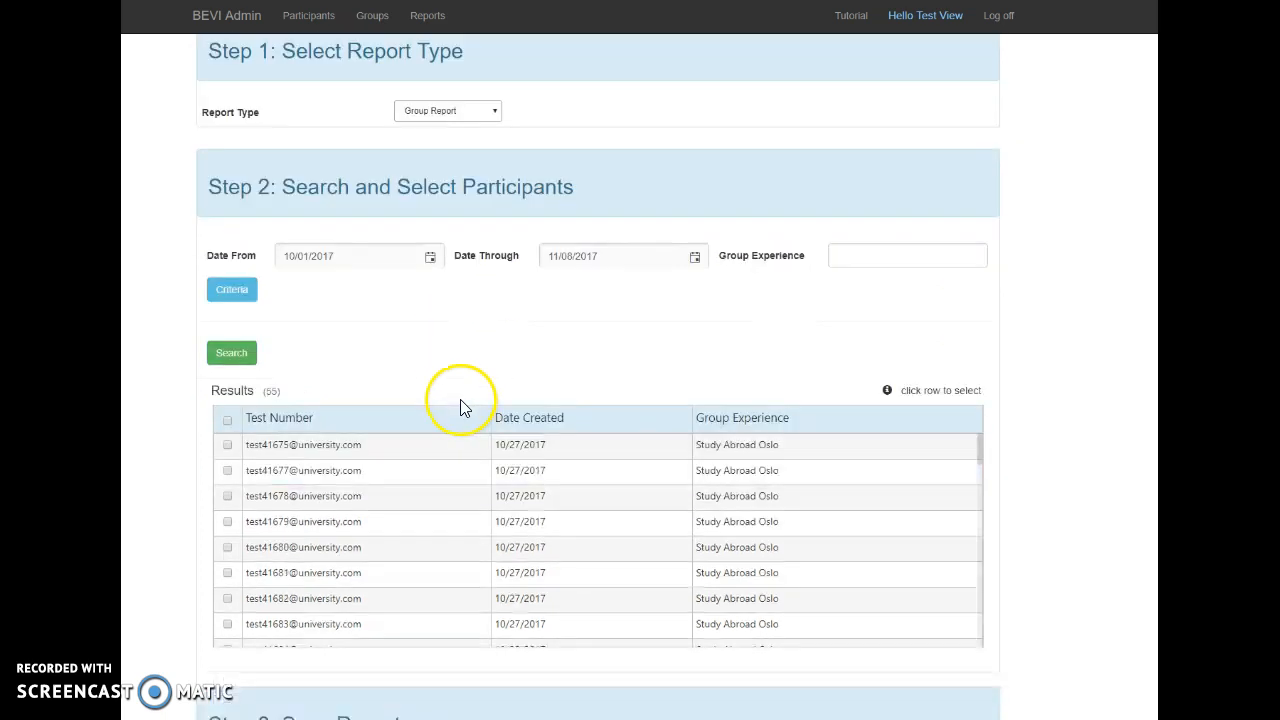
pyautogui.scroll(-3, 740, 490)
pyautogui.scroll(-10, 763, 490)
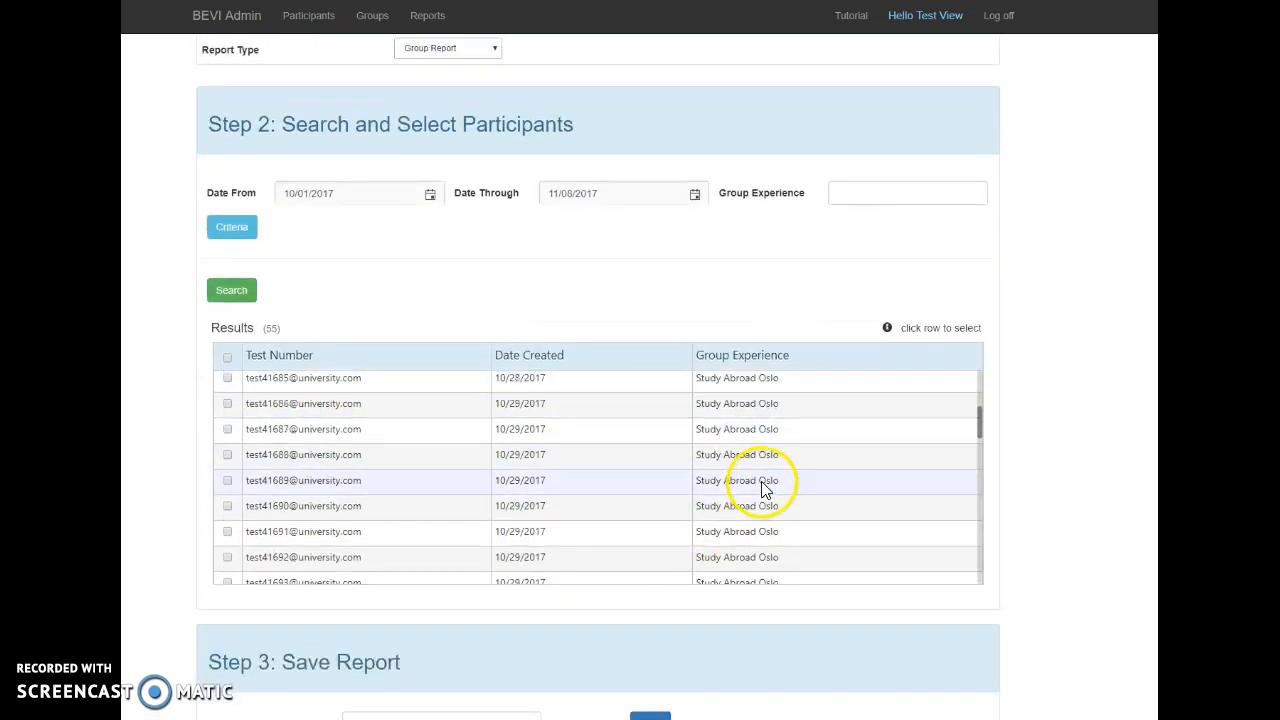
pyautogui.click(765, 494)
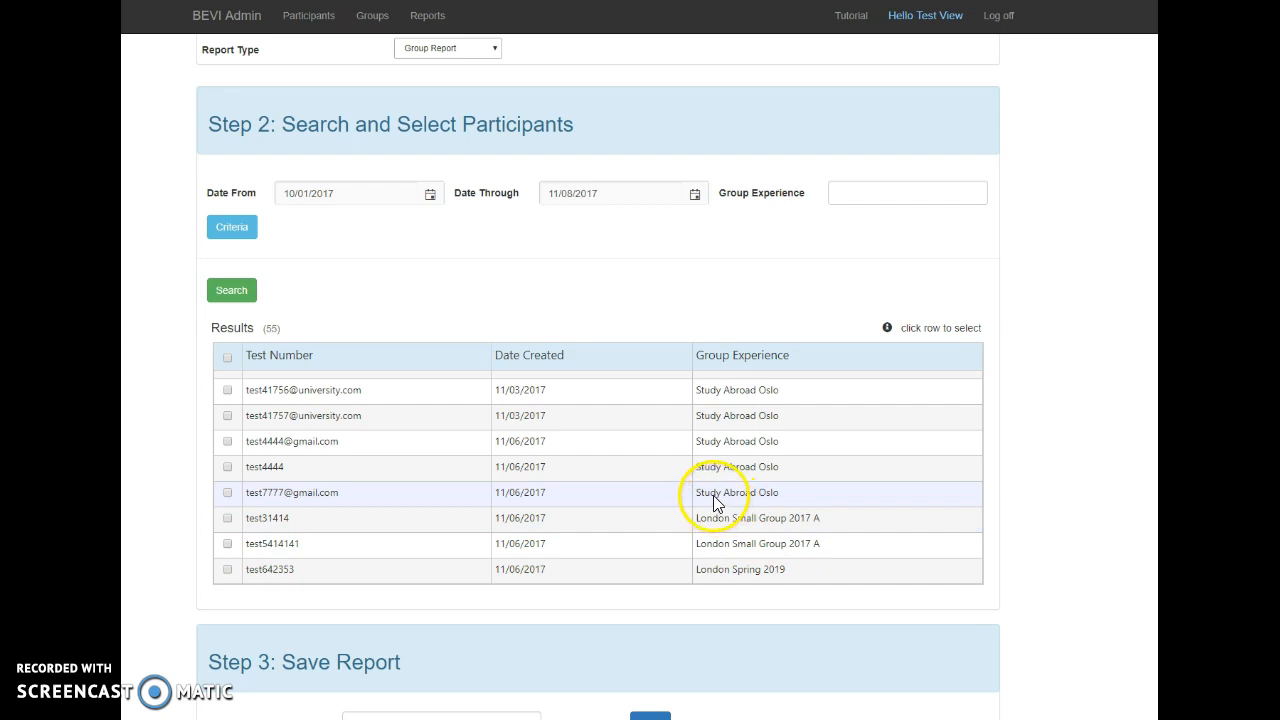
pyautogui.moveTo(713, 495); pyautogui.dragTo(785, 500)
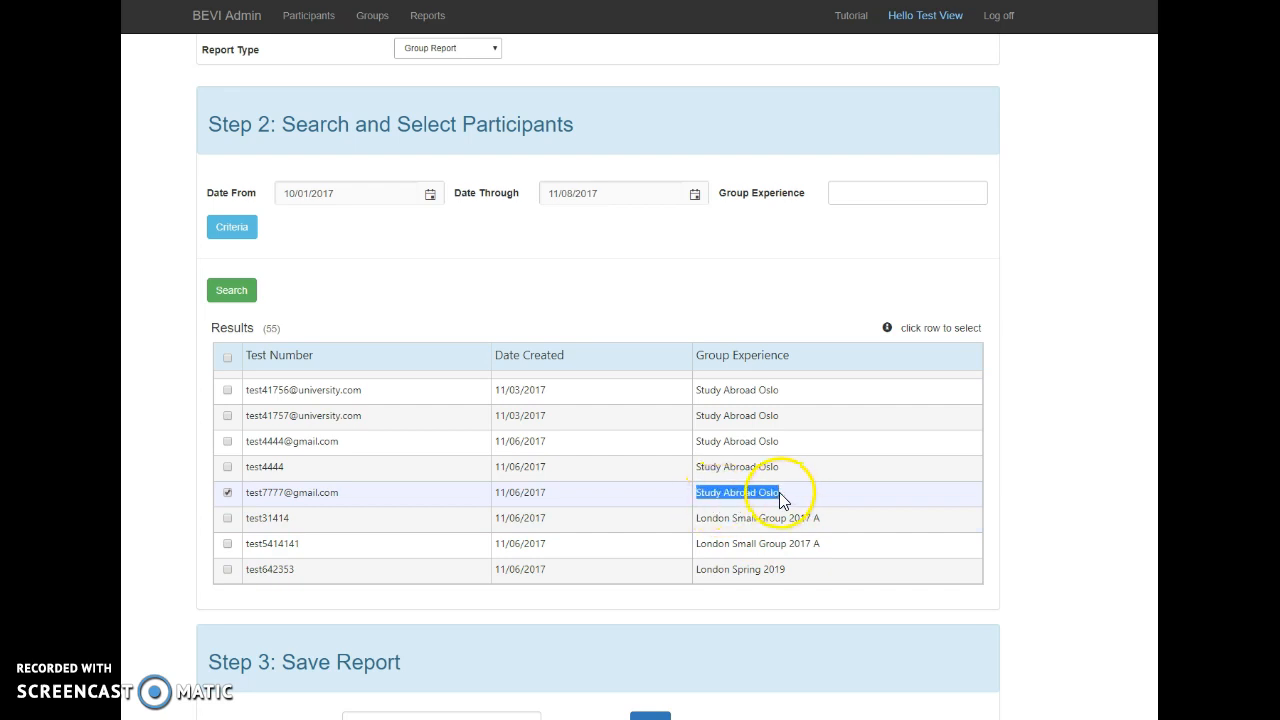
# Search for participants with the group experience Study Abroad Oslo and select all of the results.
pyautogui.click(864, 195)
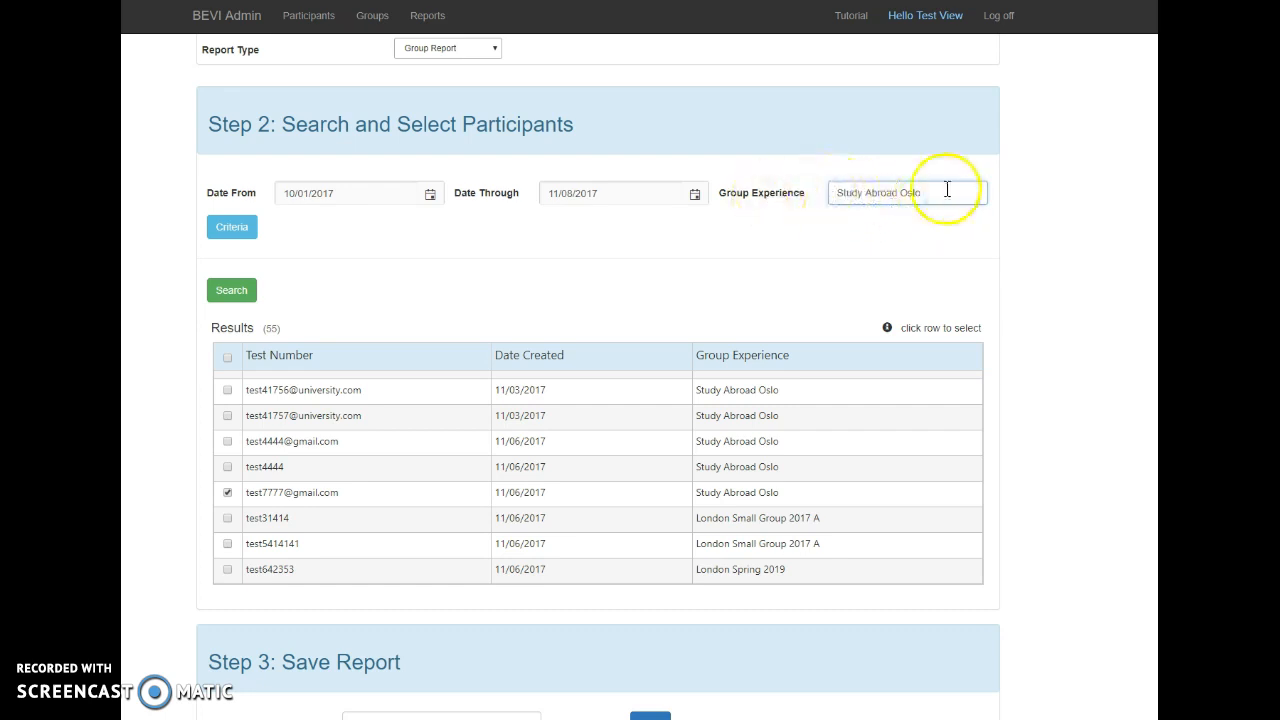
pyautogui.click(230, 292)
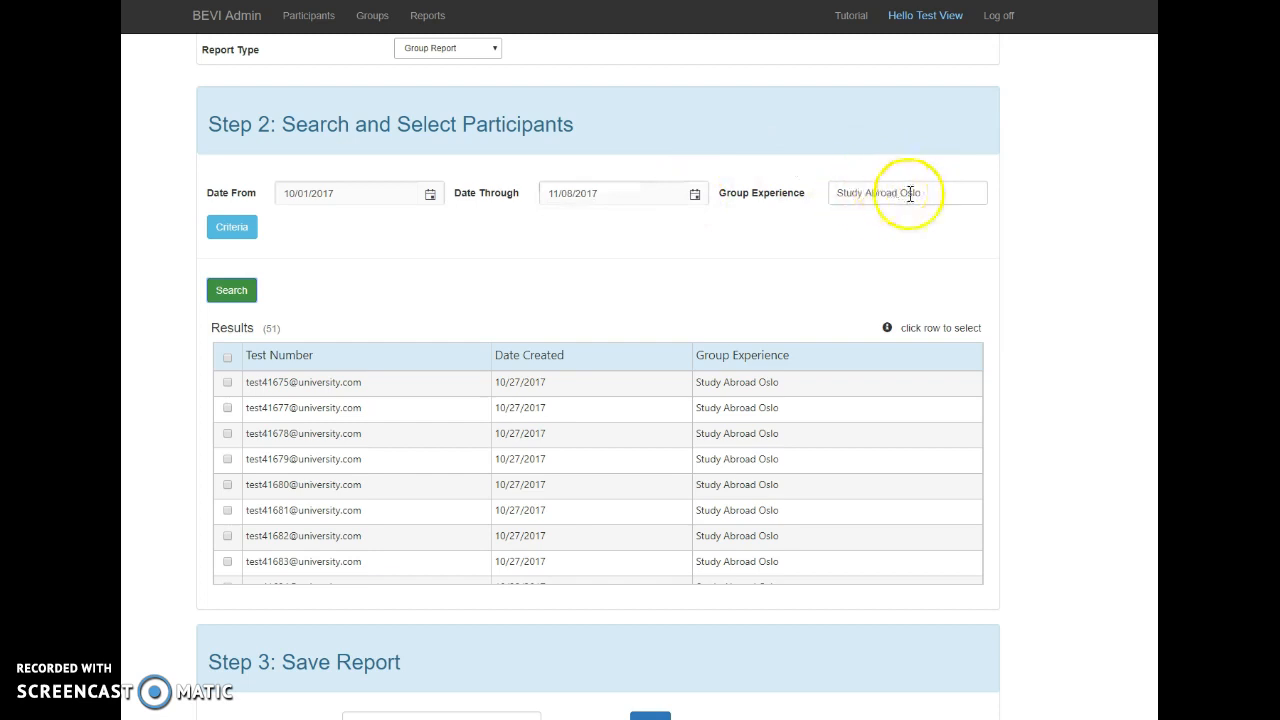
pyautogui.click(228, 358)
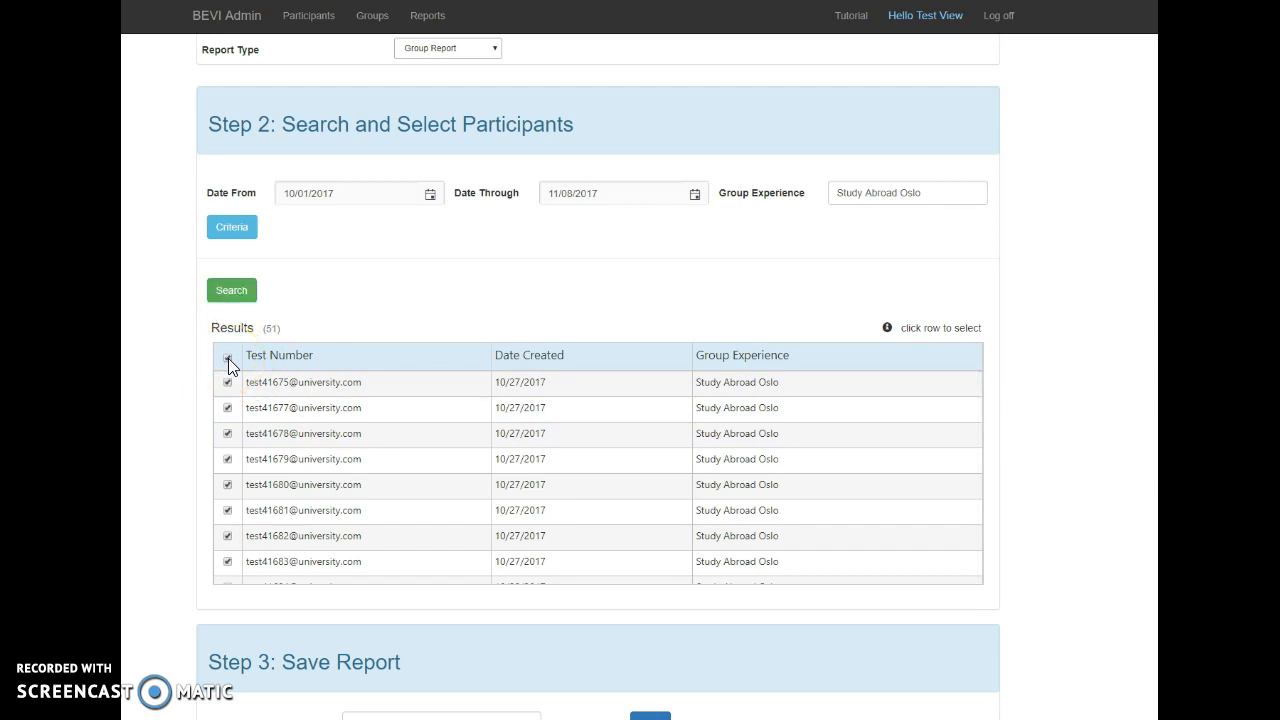
pyautogui.scroll(-3, 340, 430)
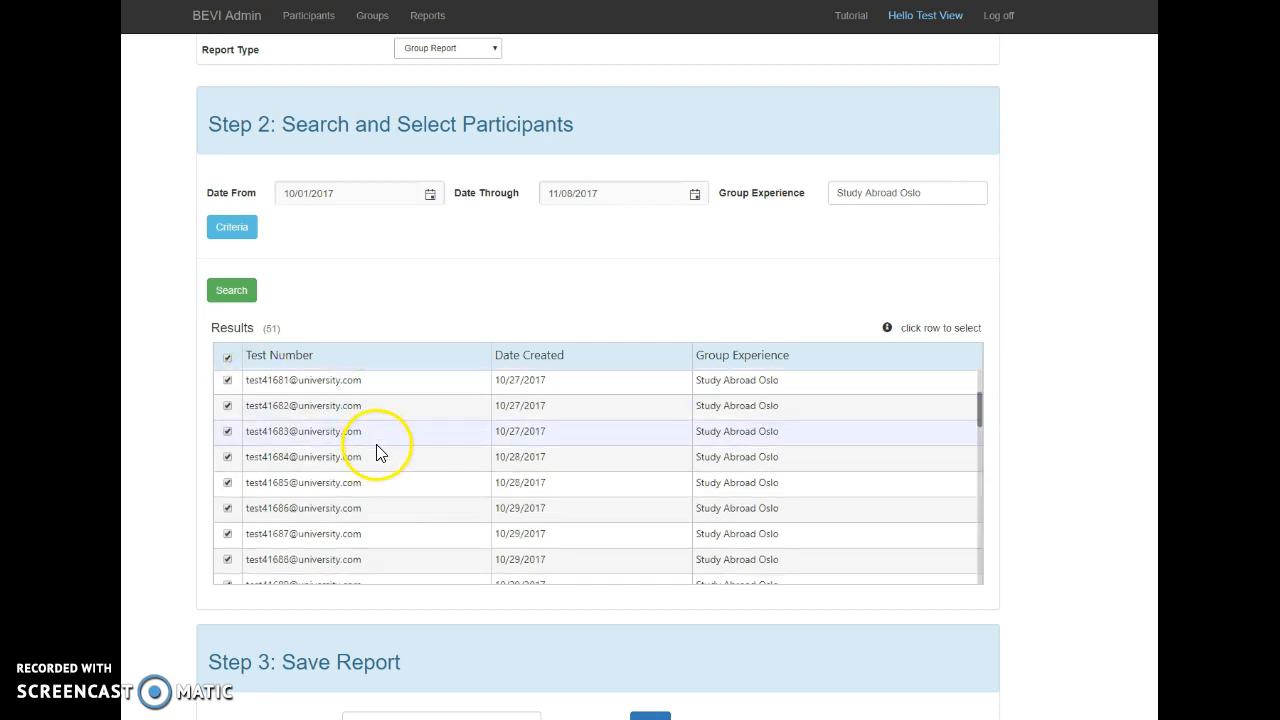
pyautogui.scroll(-1, 1086, 594)
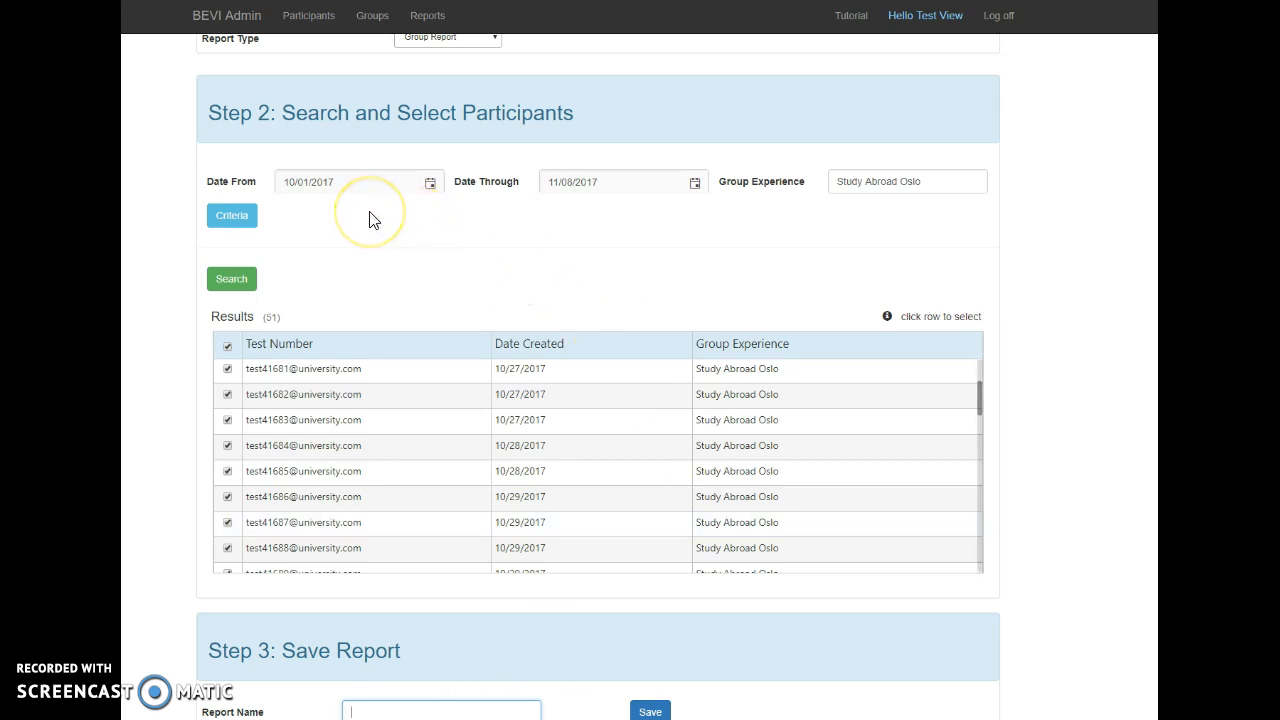
pyautogui.scroll(3, 366, 223)
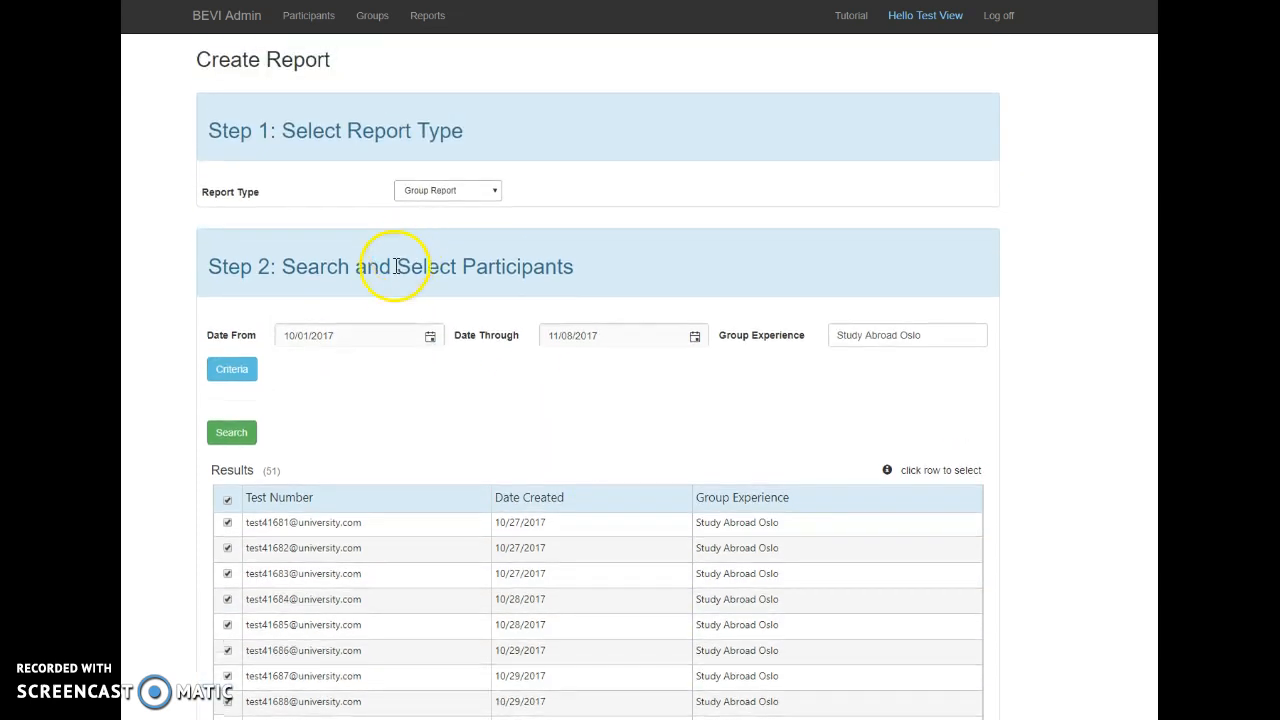
pyautogui.scroll(-1, 200, 300)
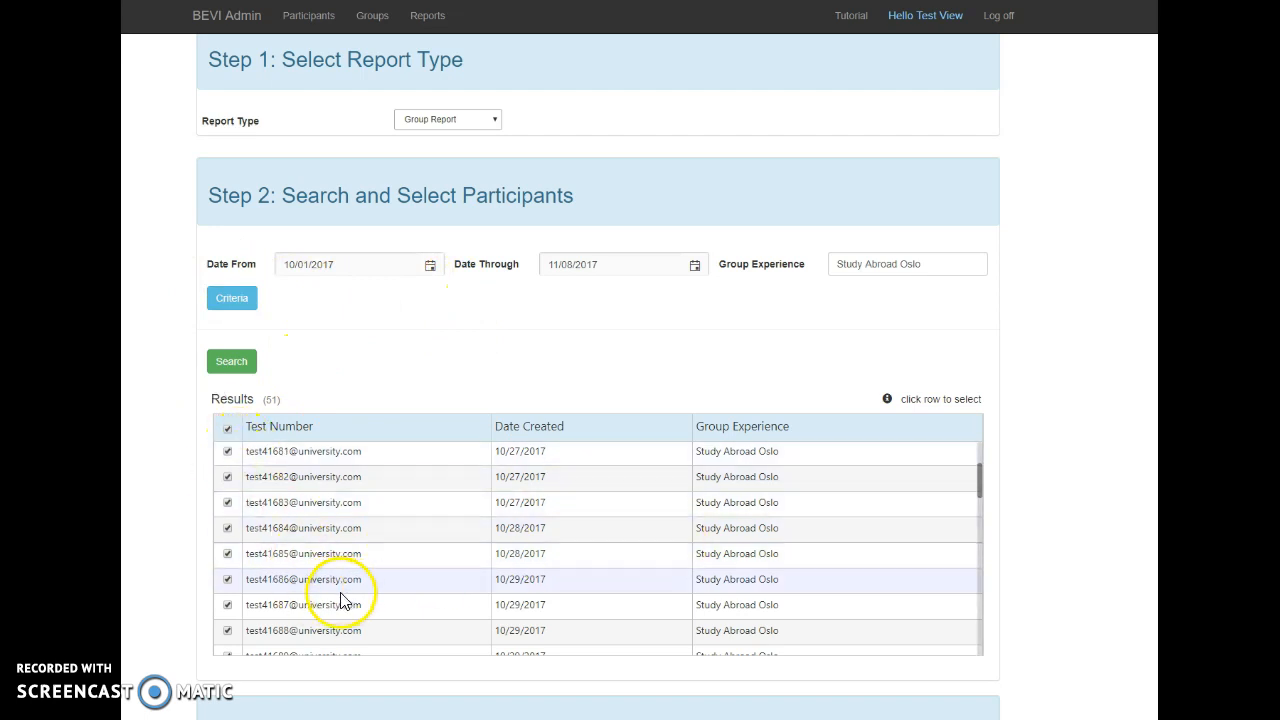
# Expand the additional criteria for the participant search.
pyautogui.click(242, 308)
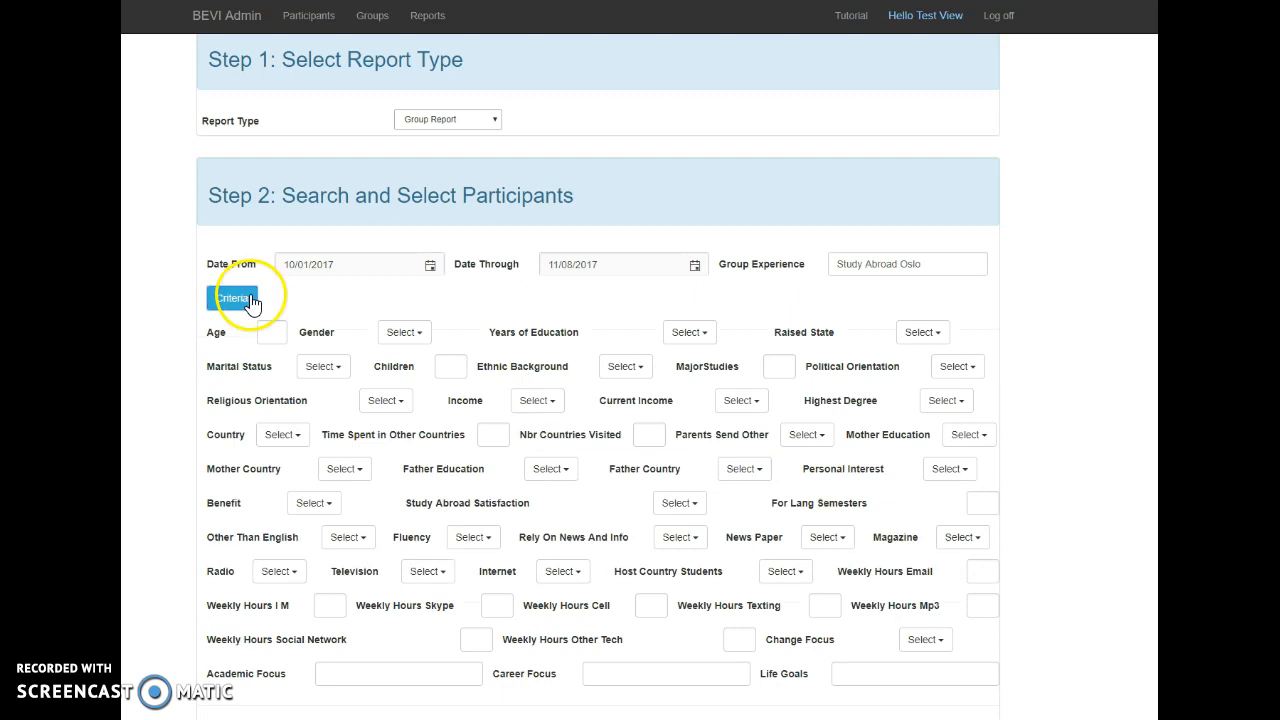
pyautogui.scroll(-2, 240, 290)
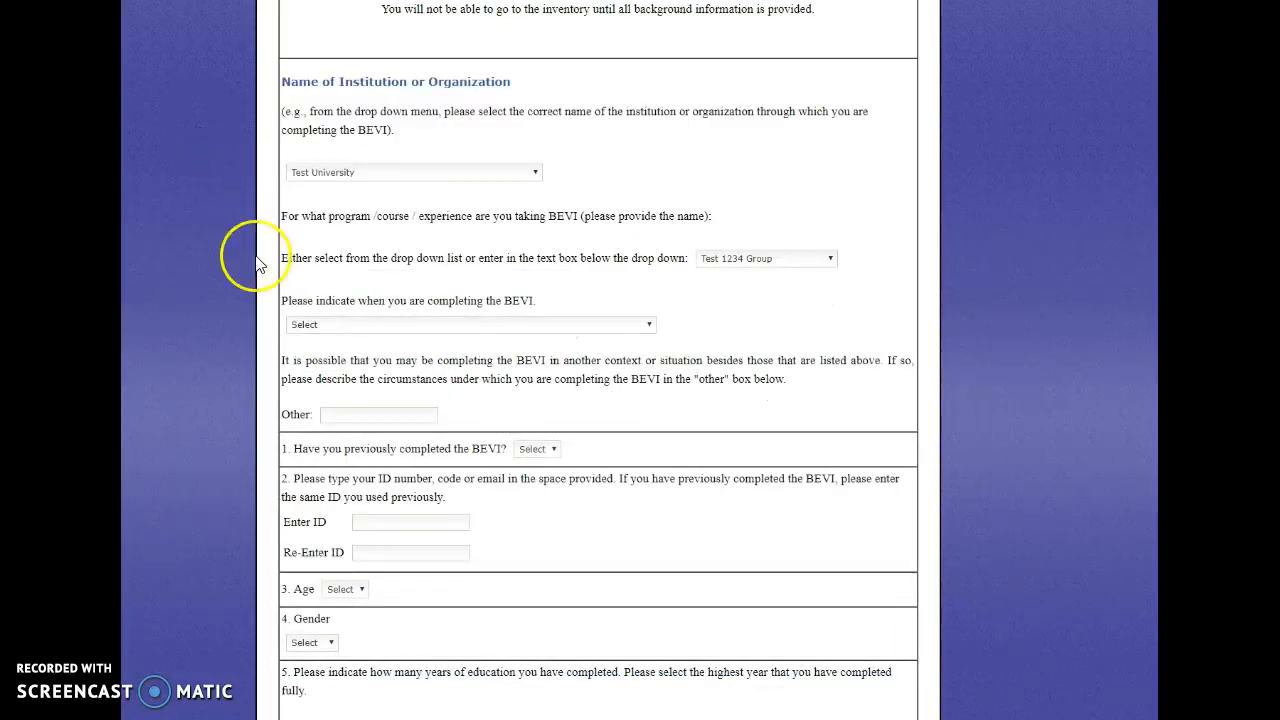
# Switch to the BEVI background information form and examine its demographic questions and the answer options for gender.
pyautogui.scroll(3, 257, 266)
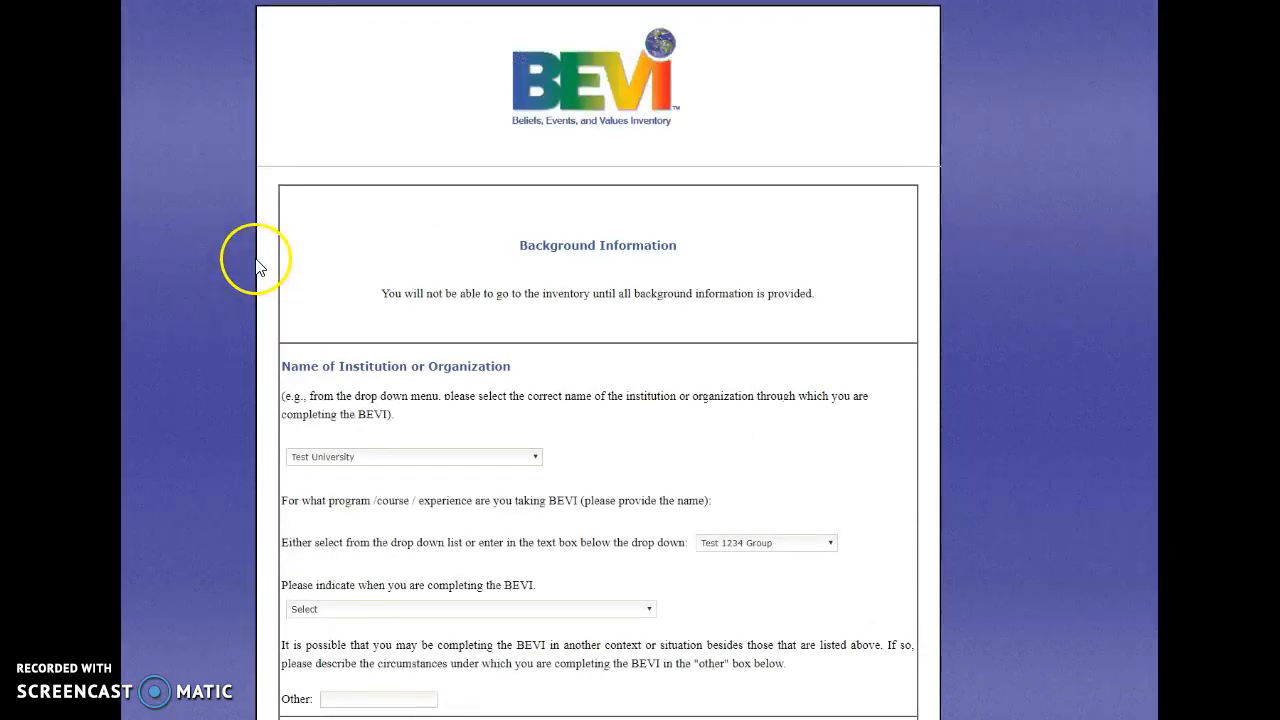
pyautogui.scroll(-5, 257, 266)
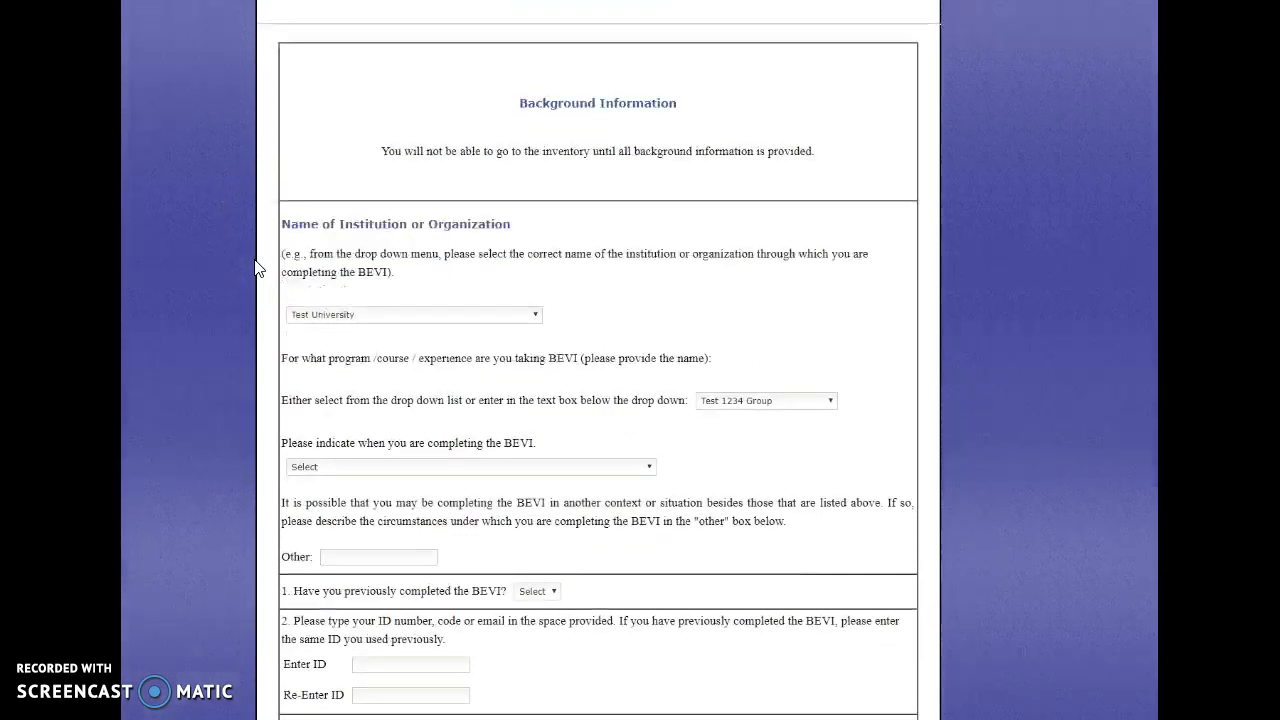
pyautogui.scroll(-5, 257, 266)
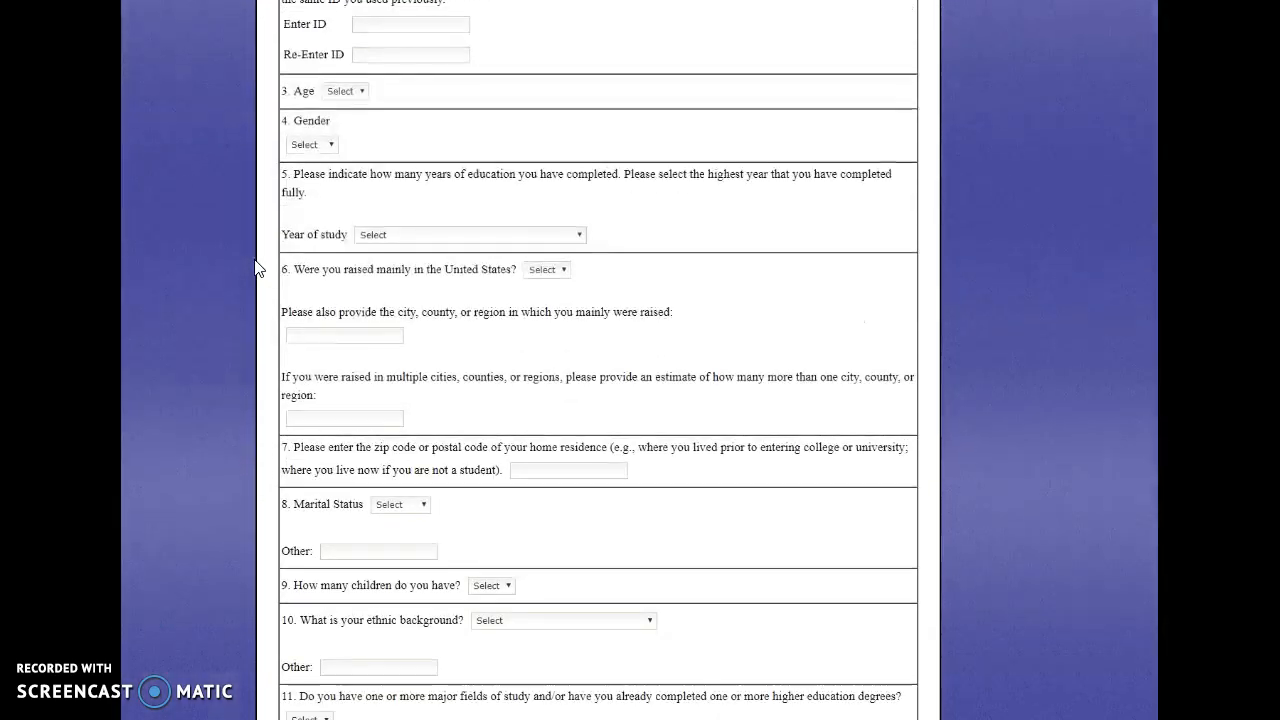
pyautogui.scroll(-8, 257, 268)
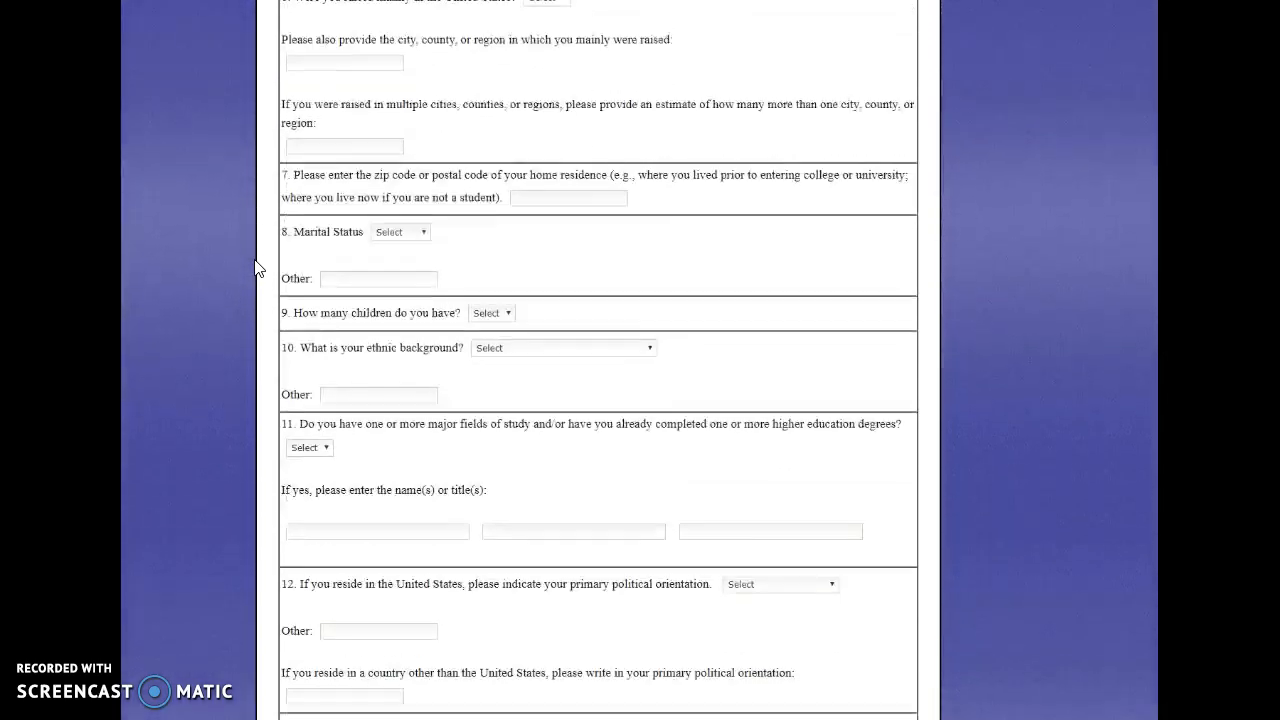
pyautogui.scroll(-4, 257, 270)
pyautogui.scroll(10, 257, 290)
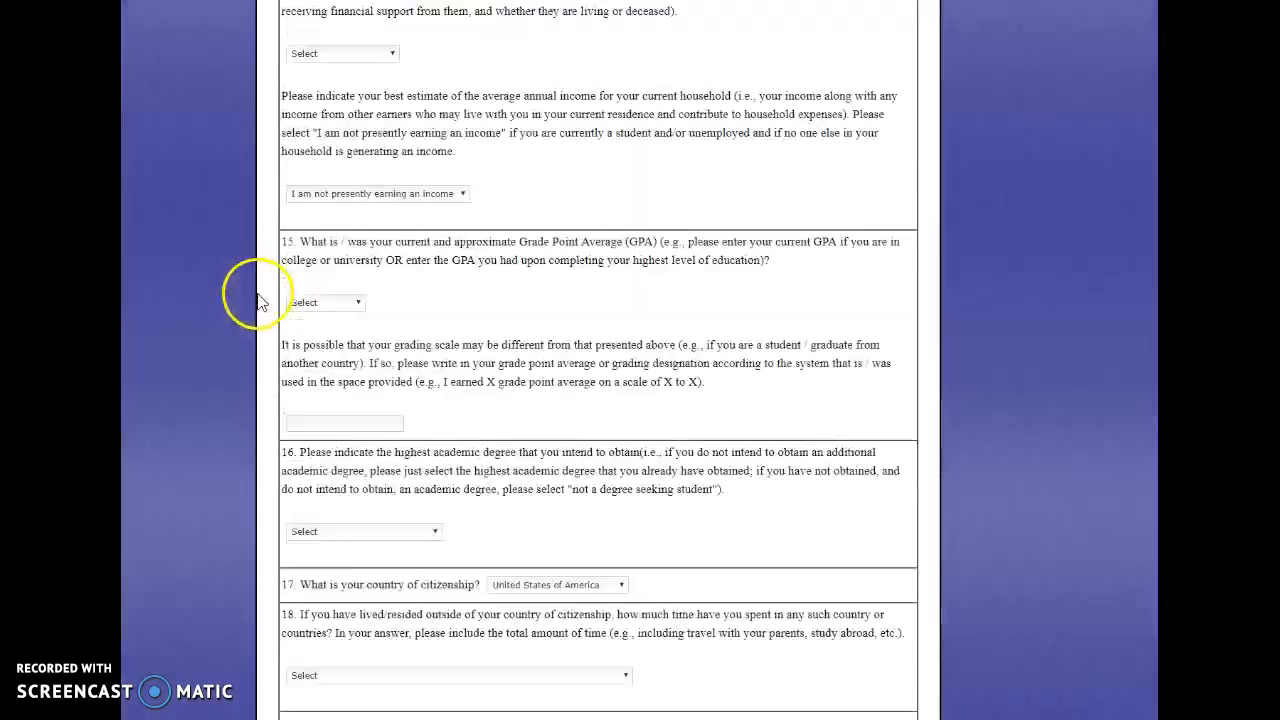
pyautogui.scroll(2, 257, 305)
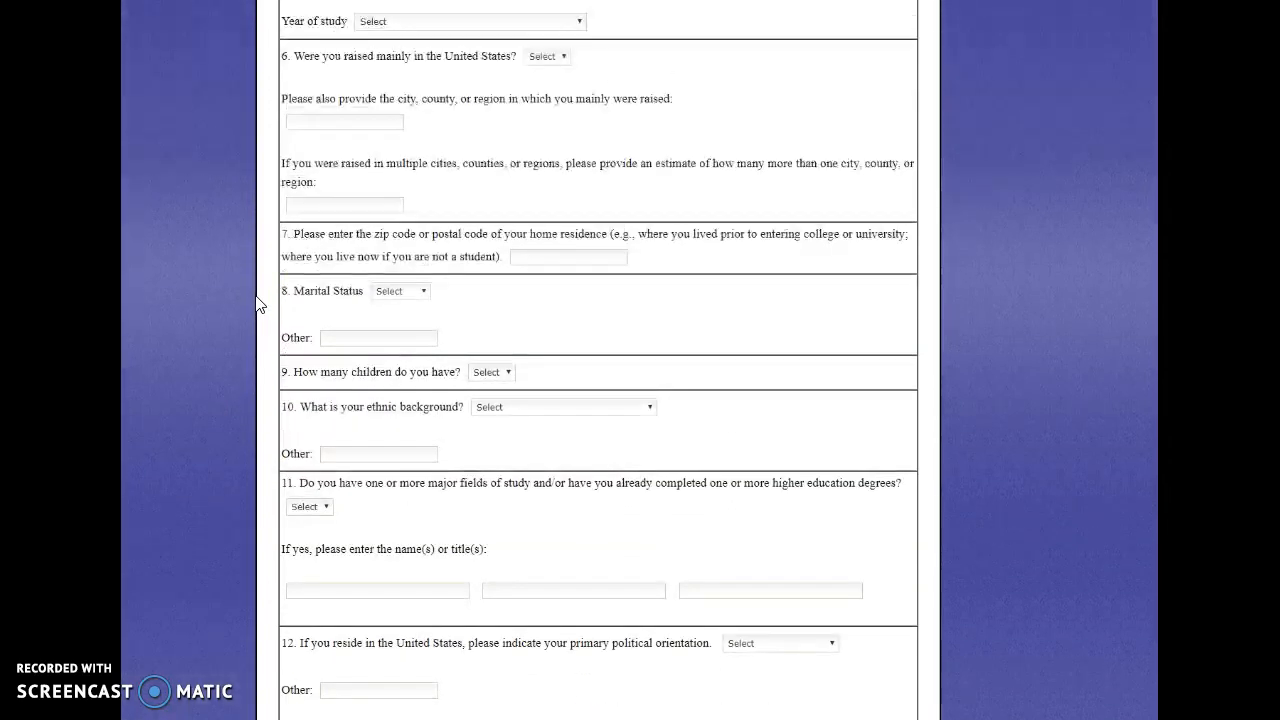
pyautogui.scroll(4, 300, 305)
pyautogui.click(328, 215)
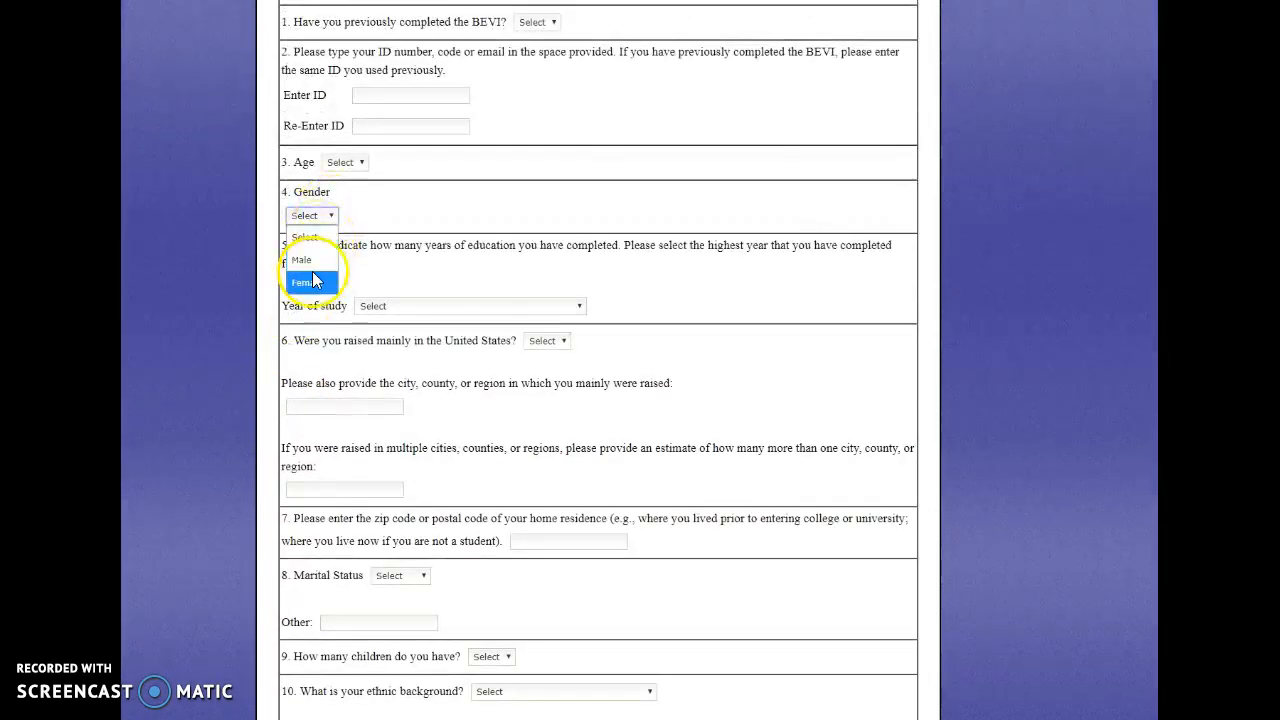
pyautogui.click(232, 196)
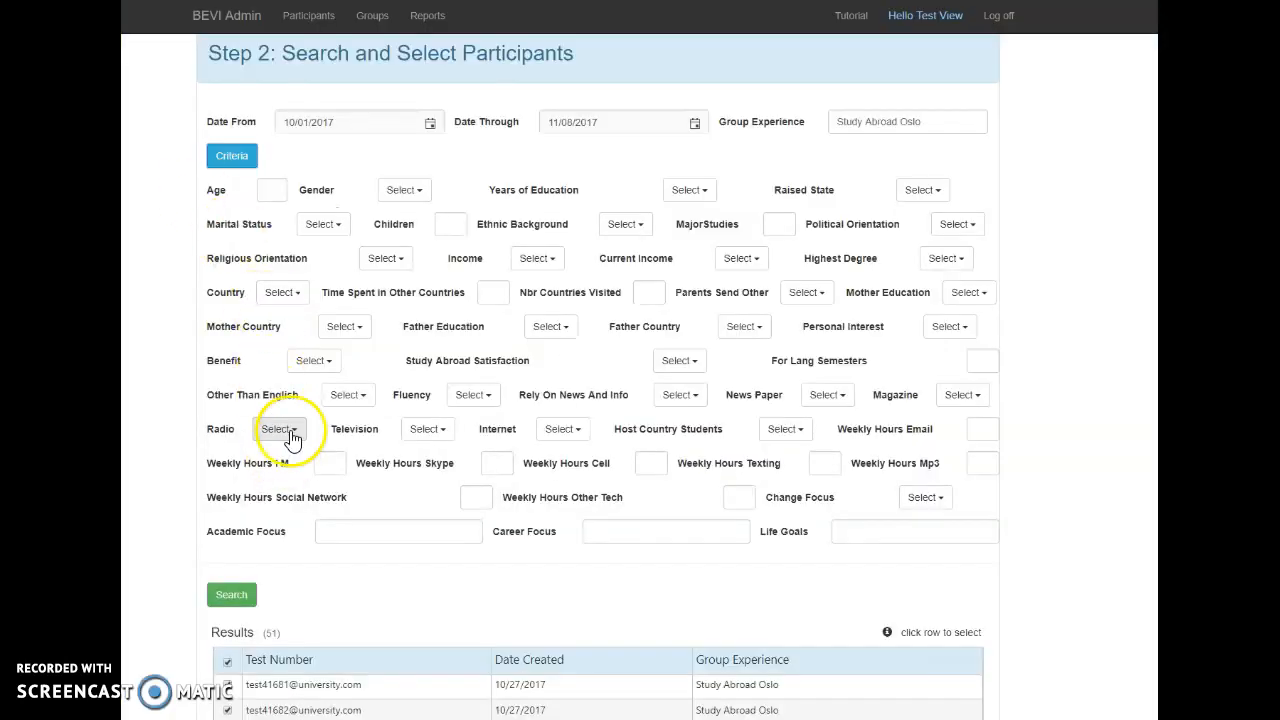
# Back in BEVI Admin, limit the gender criterion to Female only and run the participant search again.
pyautogui.click(425, 193)
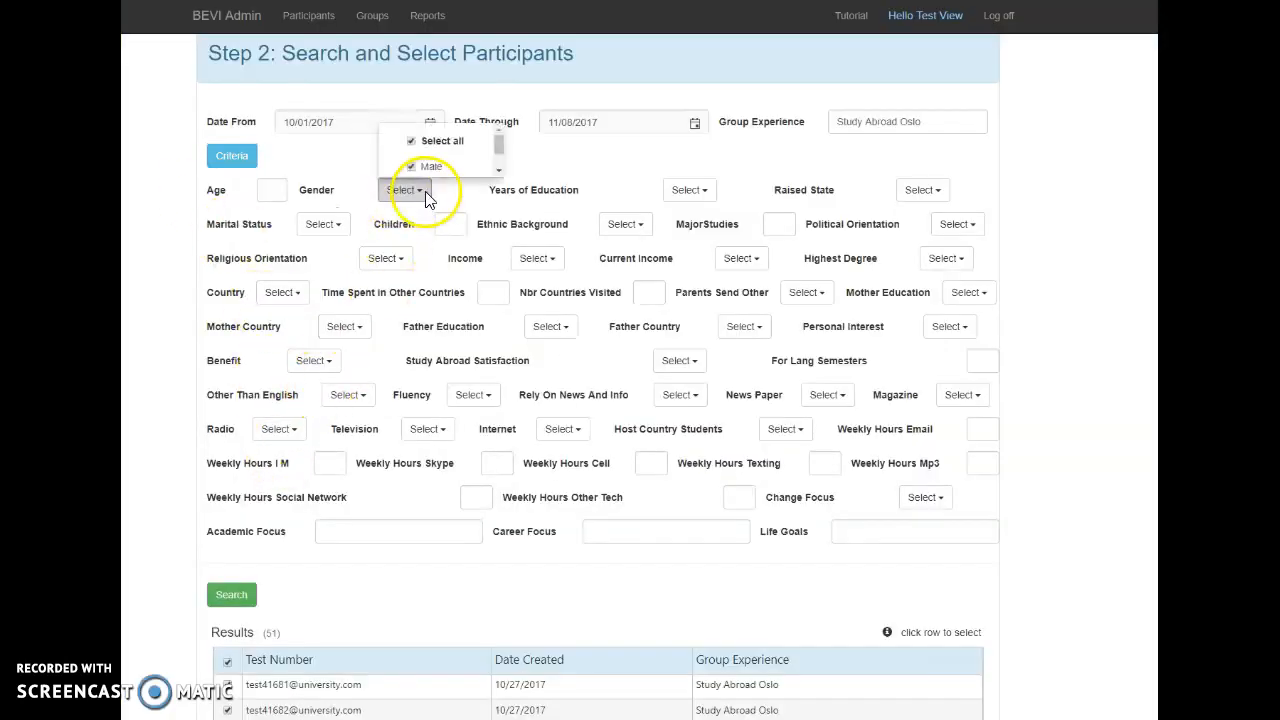
pyautogui.click(428, 140)
pyautogui.scroll(1, 437, 150)
pyautogui.scroll(-1, 437, 170)
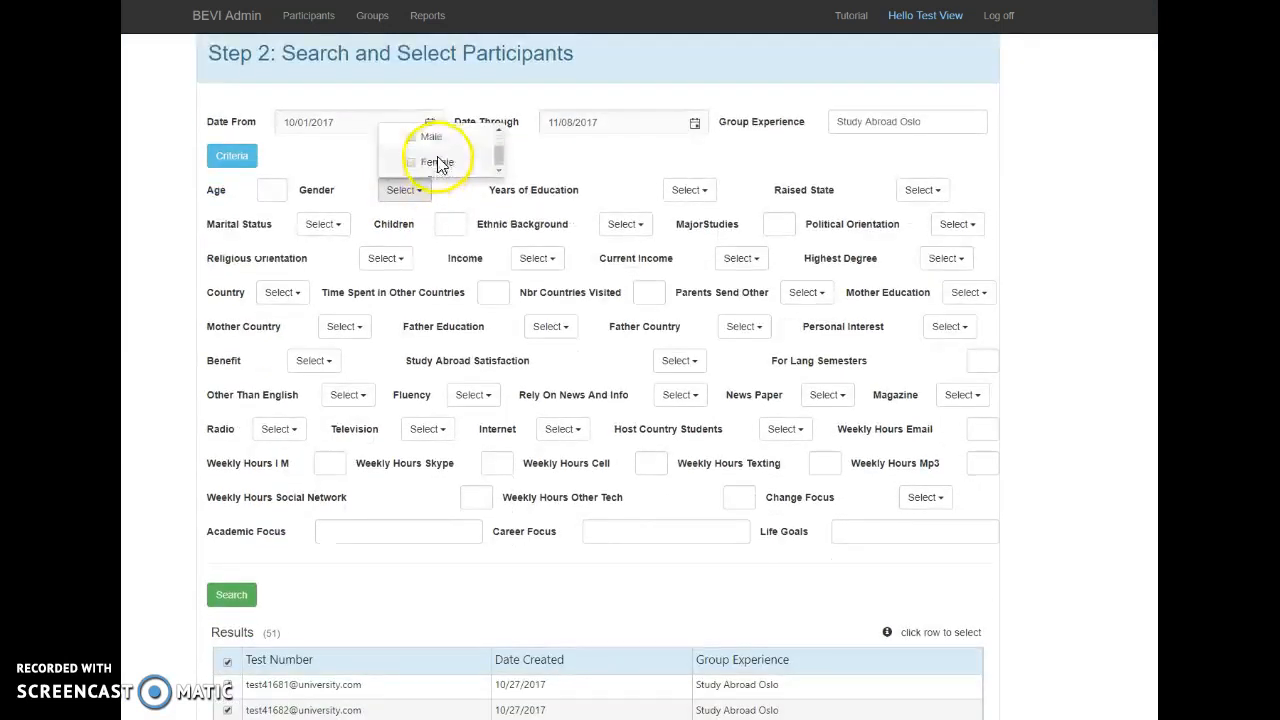
pyautogui.scroll(-1, 423, 166)
pyautogui.click(415, 93)
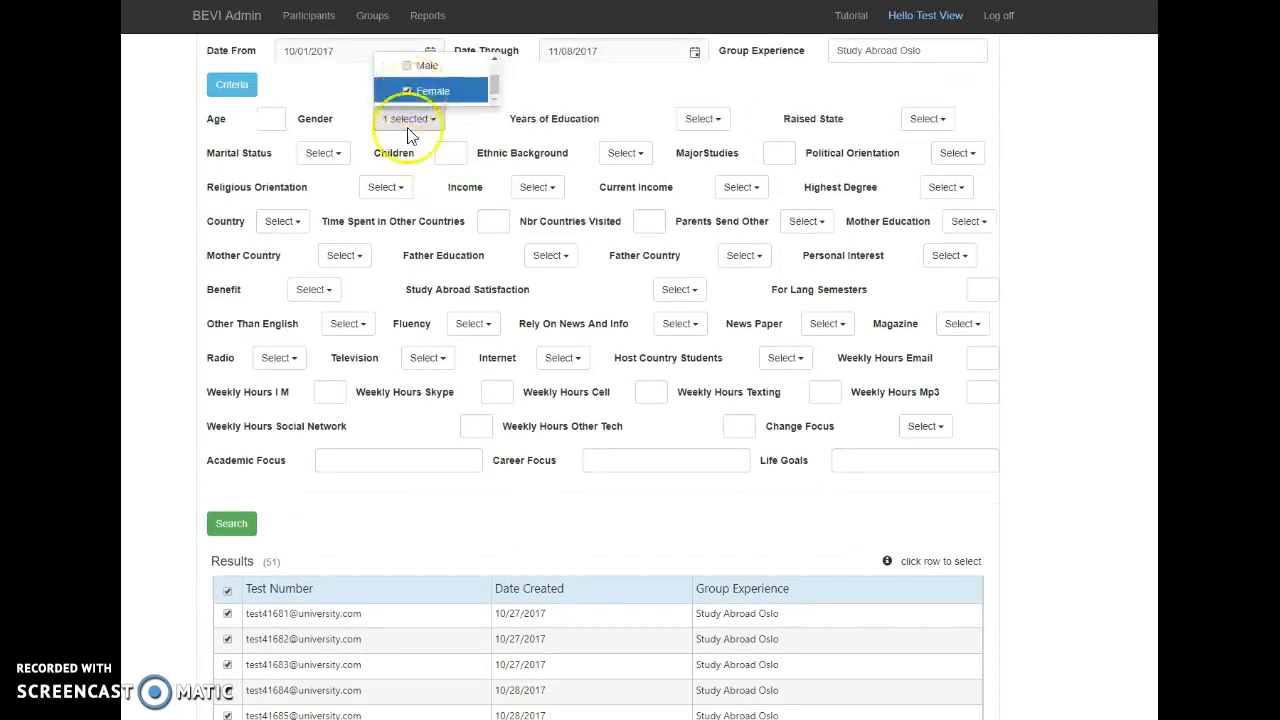
pyautogui.click(231, 532)
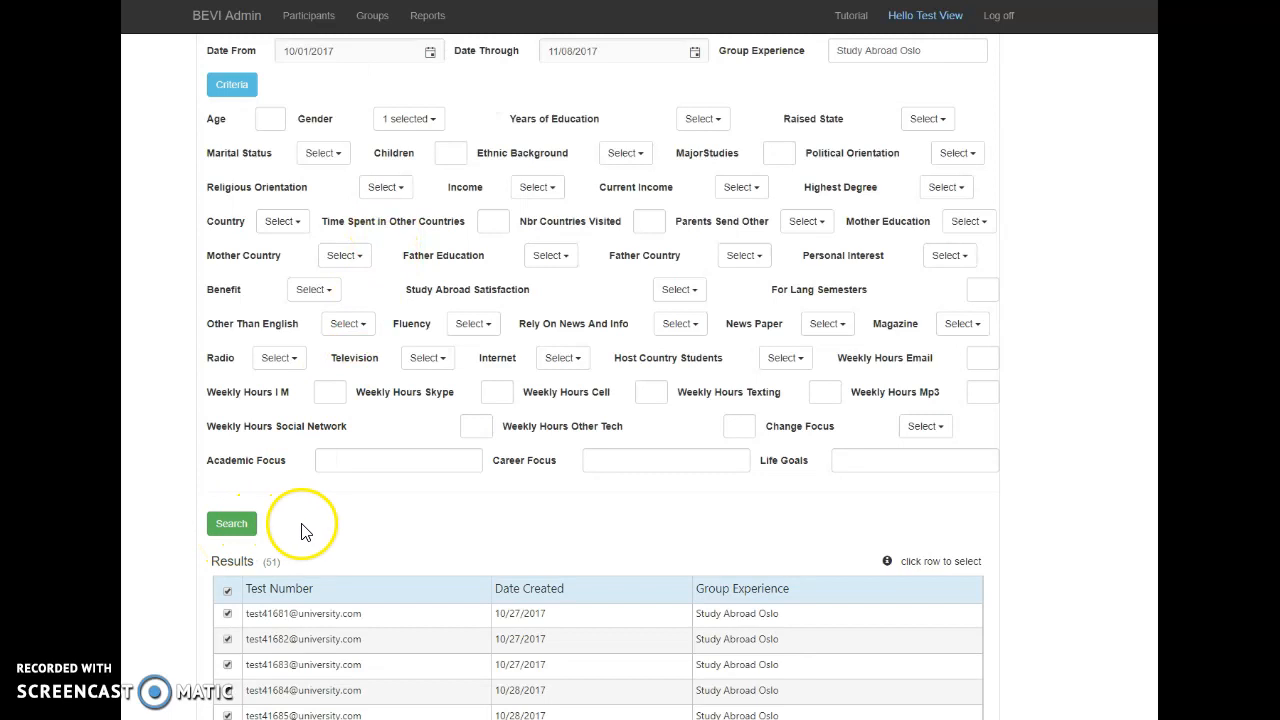
pyautogui.click(230, 533)
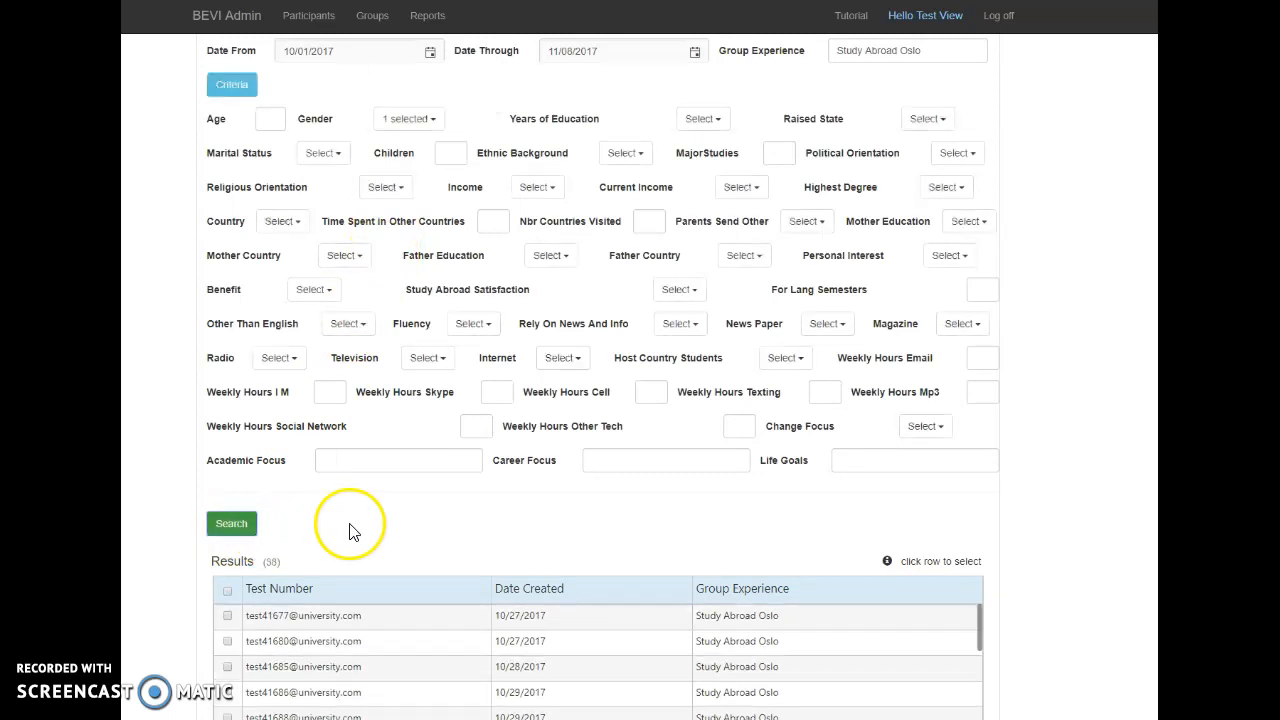
# Select all the participants found and save the group report as Last Month - Females.
pyautogui.scroll(-3, 349, 523)
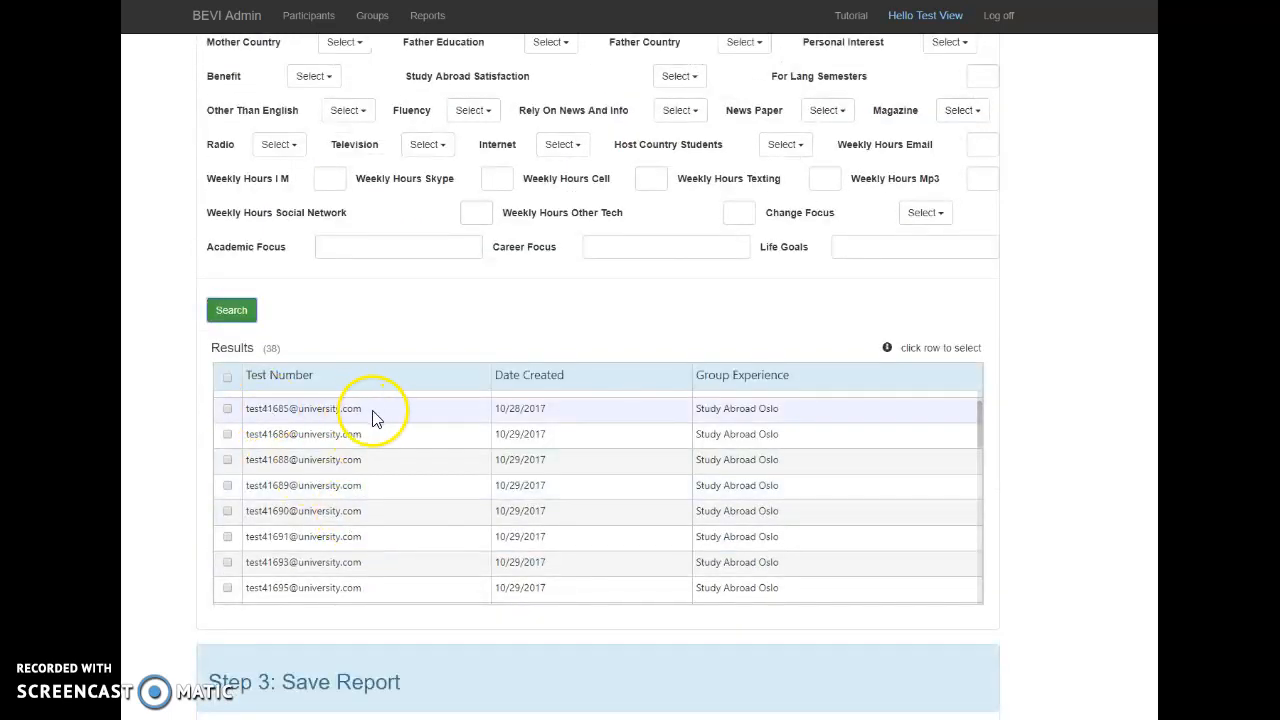
pyautogui.scroll(5, 740, 425)
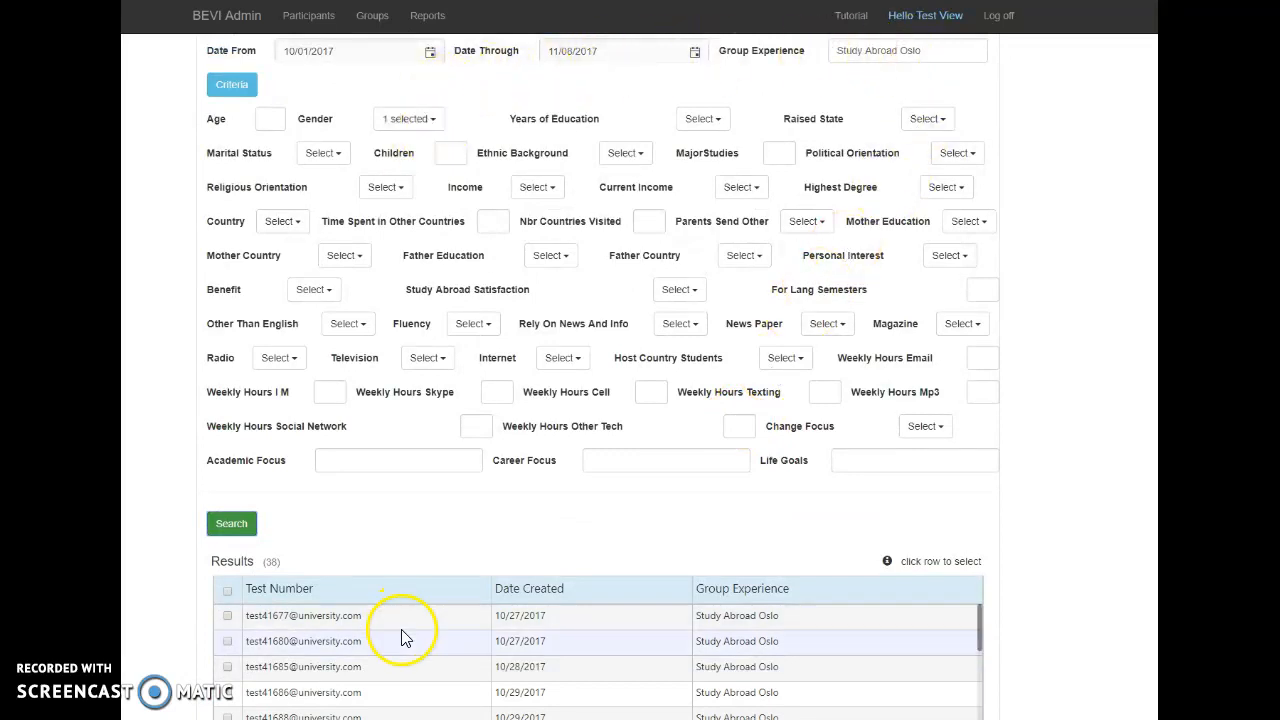
pyautogui.scroll(-3, 420, 527)
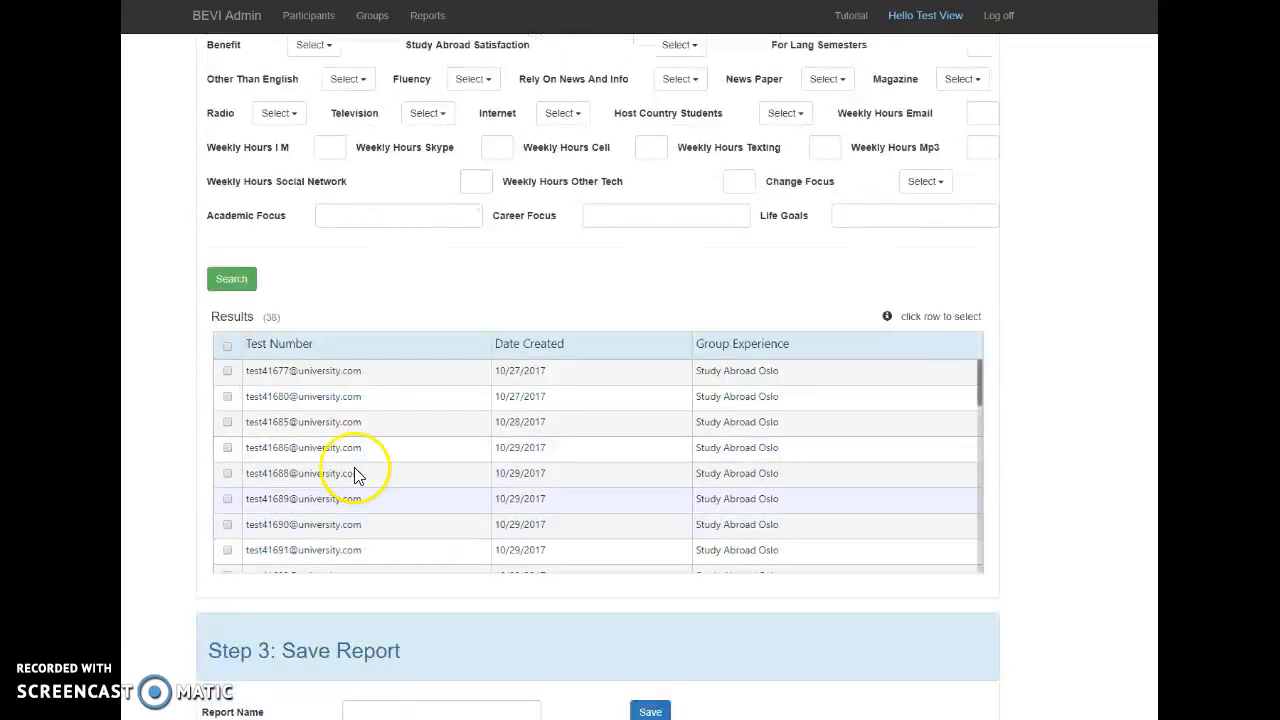
pyautogui.click(227, 347)
pyautogui.scroll(-2, 357, 423)
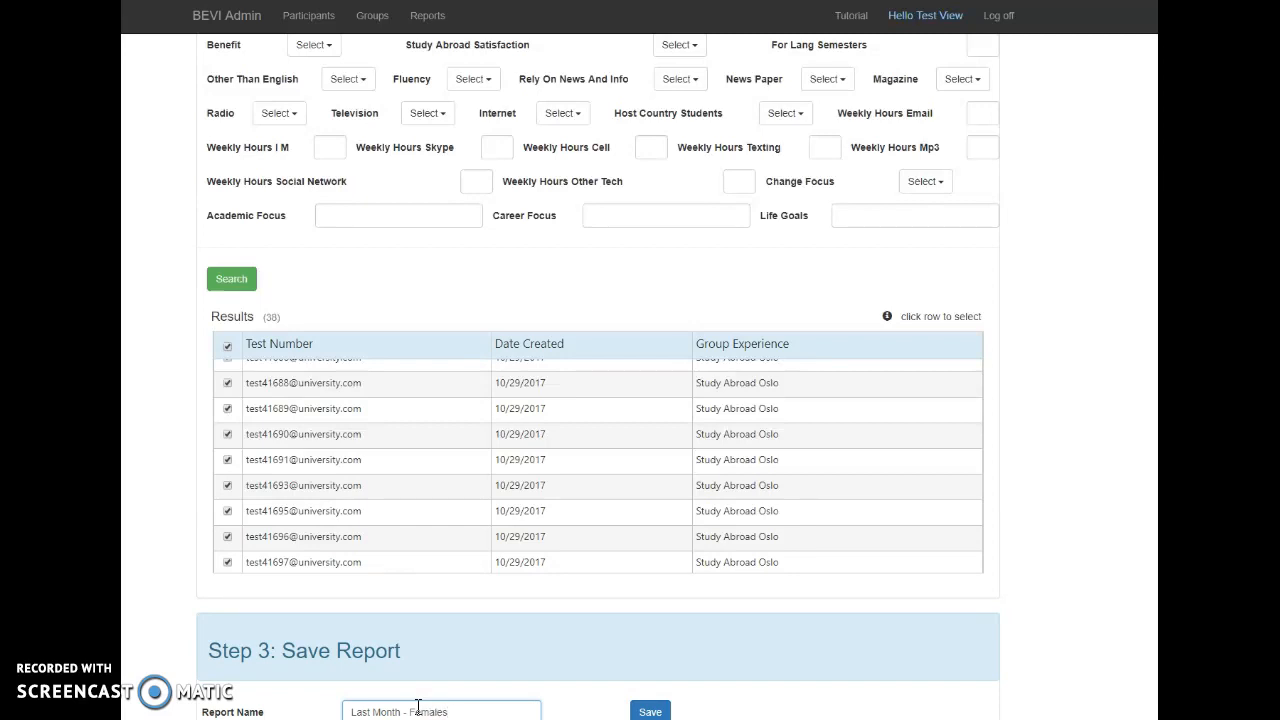
pyautogui.click(650, 710)
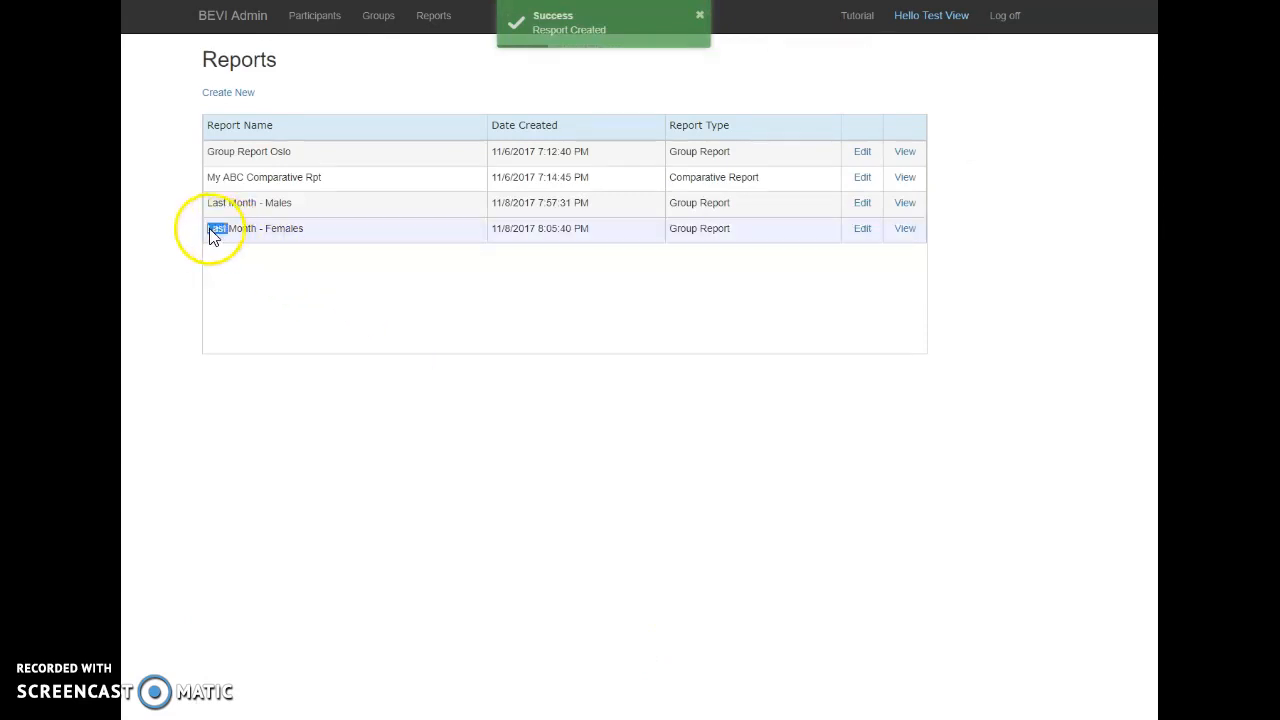
pyautogui.moveTo(212, 234); pyautogui.dragTo(297, 242)
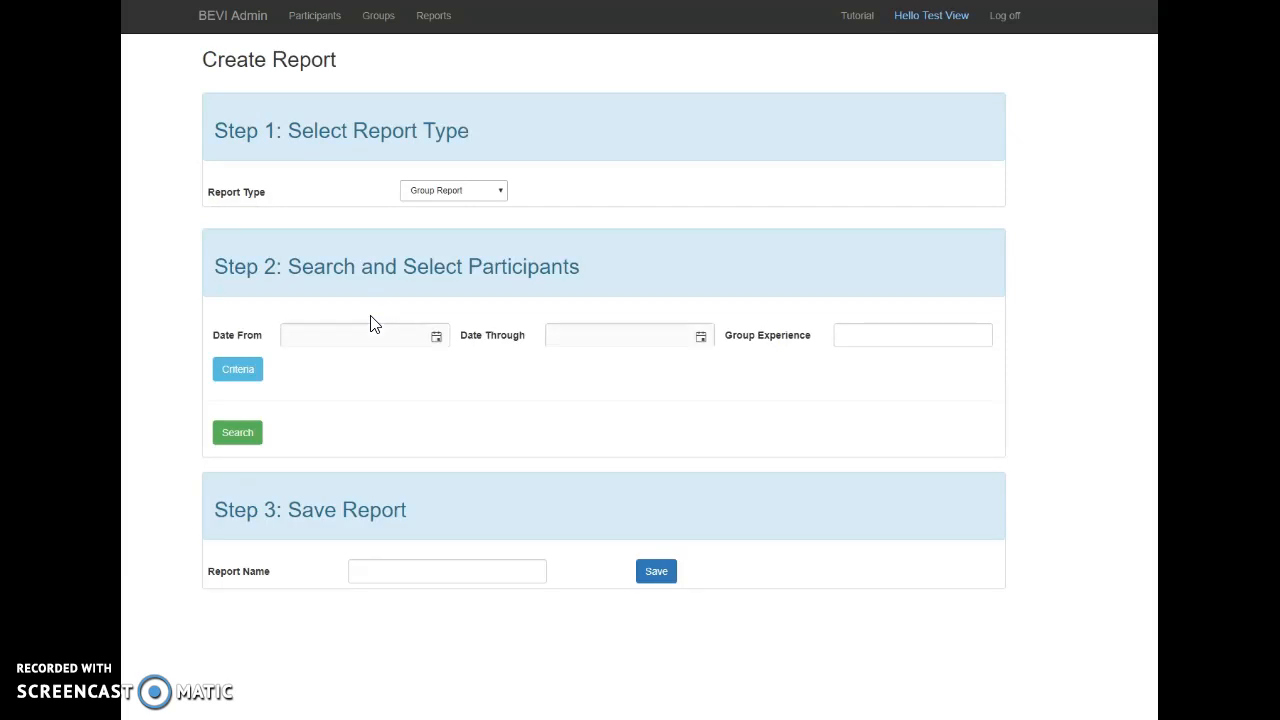
# Set the new report's type to T1/T2 Report.
pyautogui.click(501, 191)
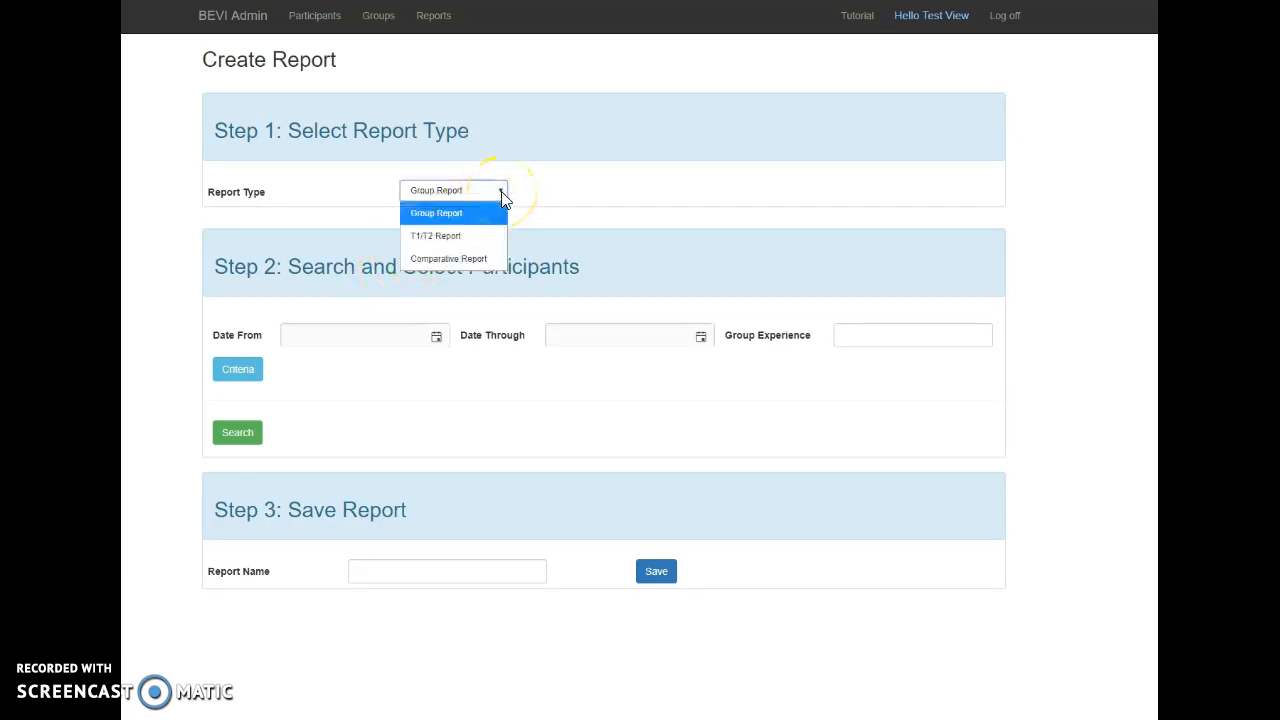
pyautogui.click(472, 236)
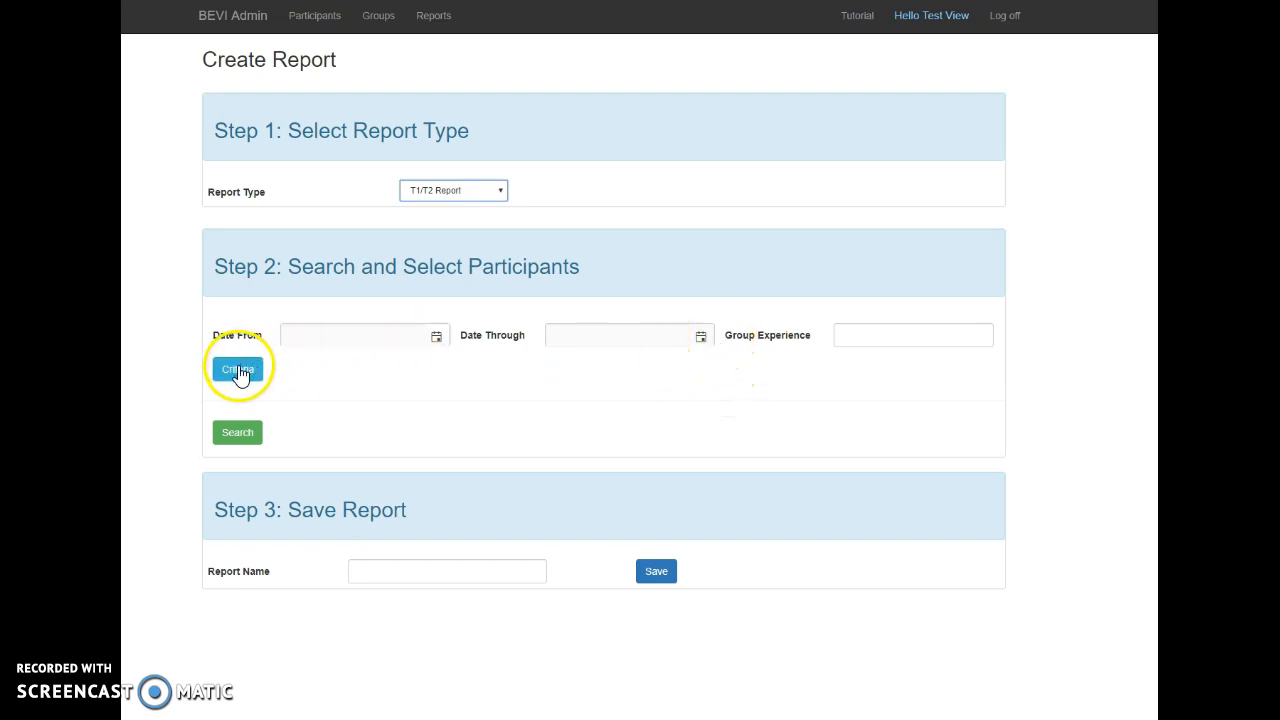
pyautogui.click(236, 440)
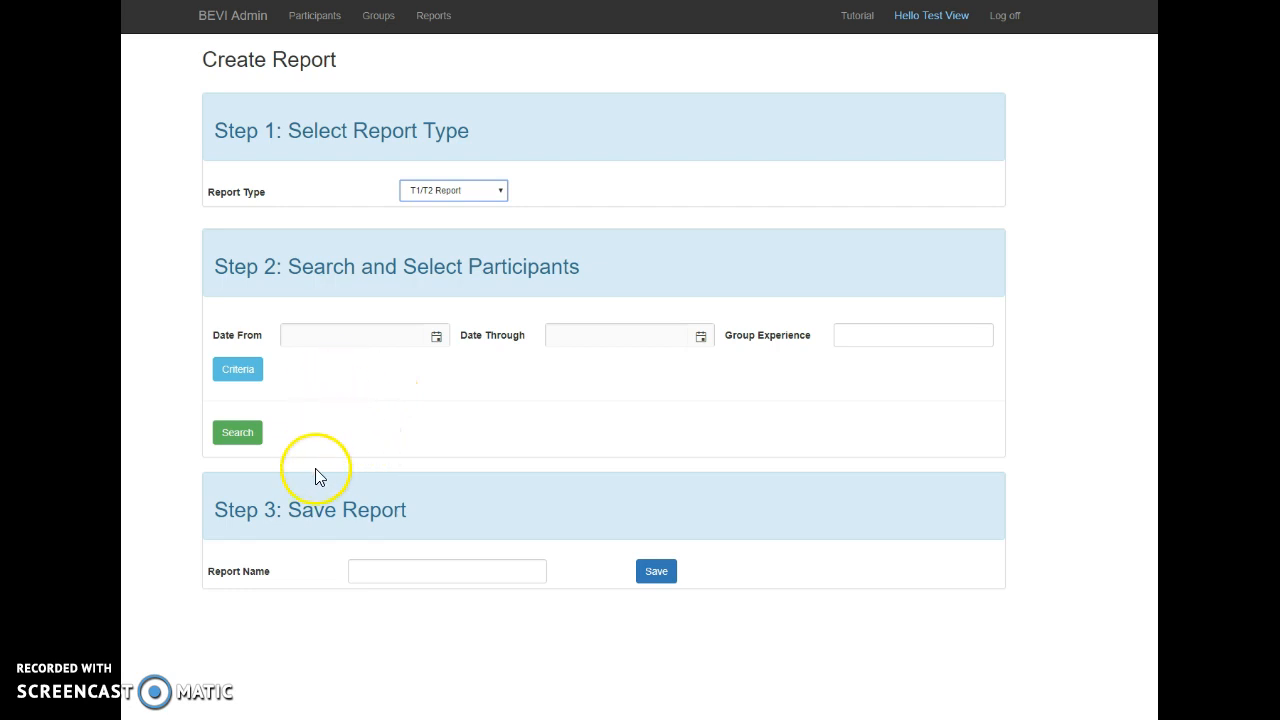
pyautogui.click(389, 572)
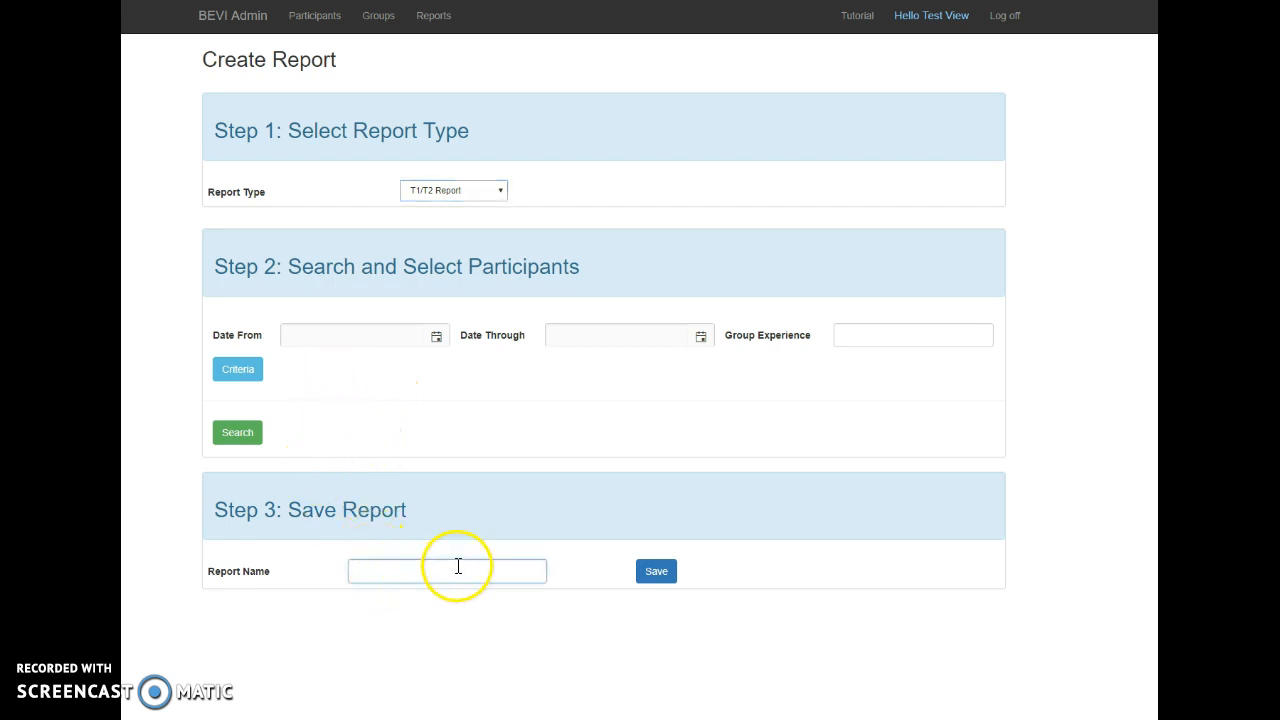
pyautogui.click(683, 197)
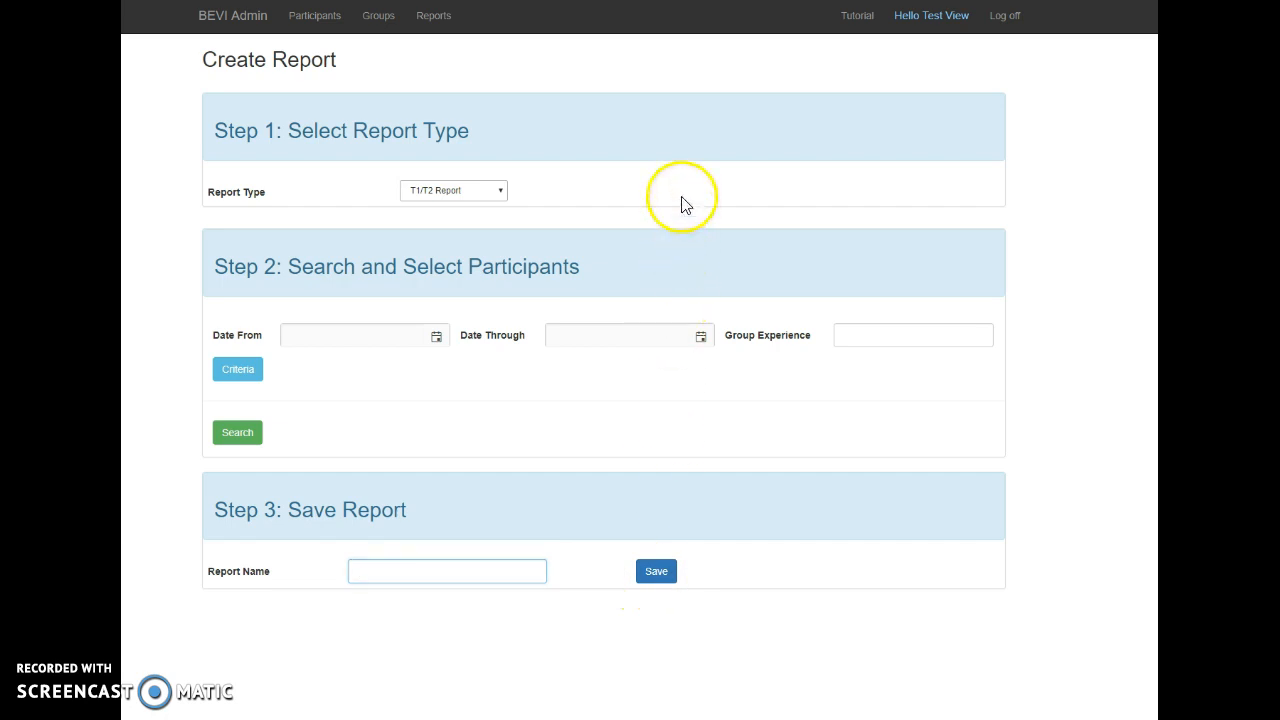
# Change the new report's type to Comparative Report.
pyautogui.click(498, 193)
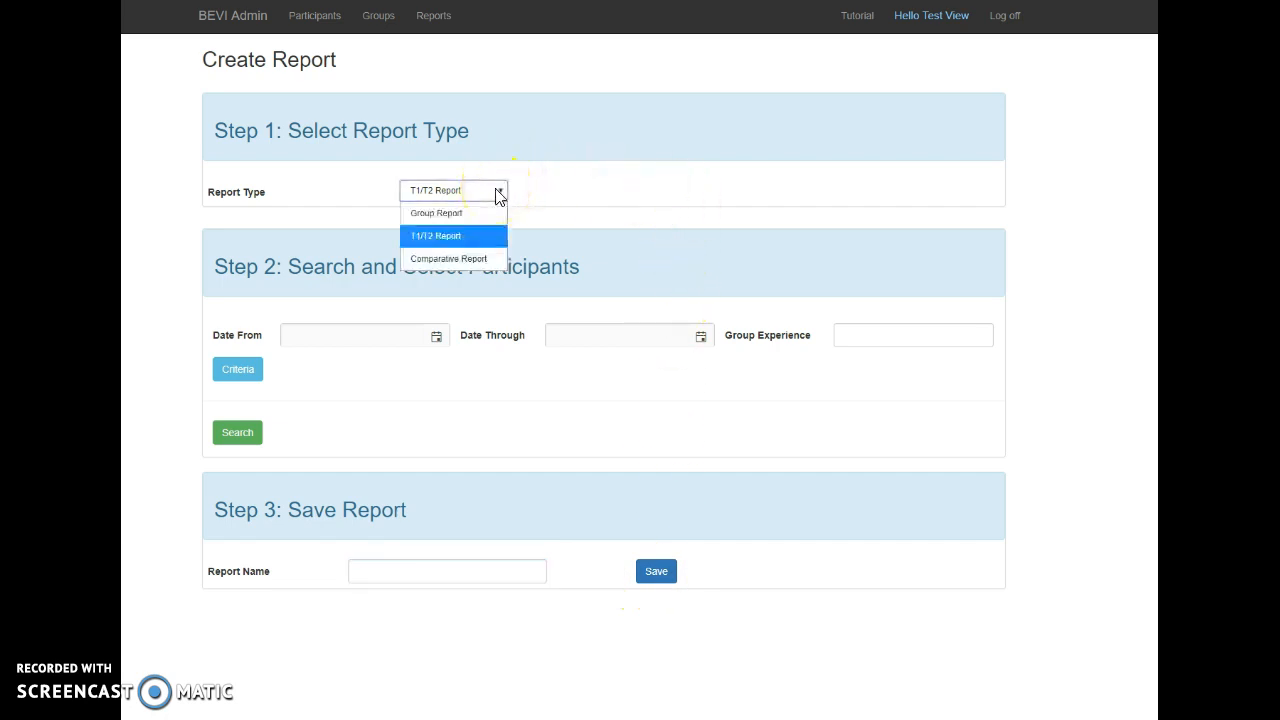
pyautogui.click(489, 260)
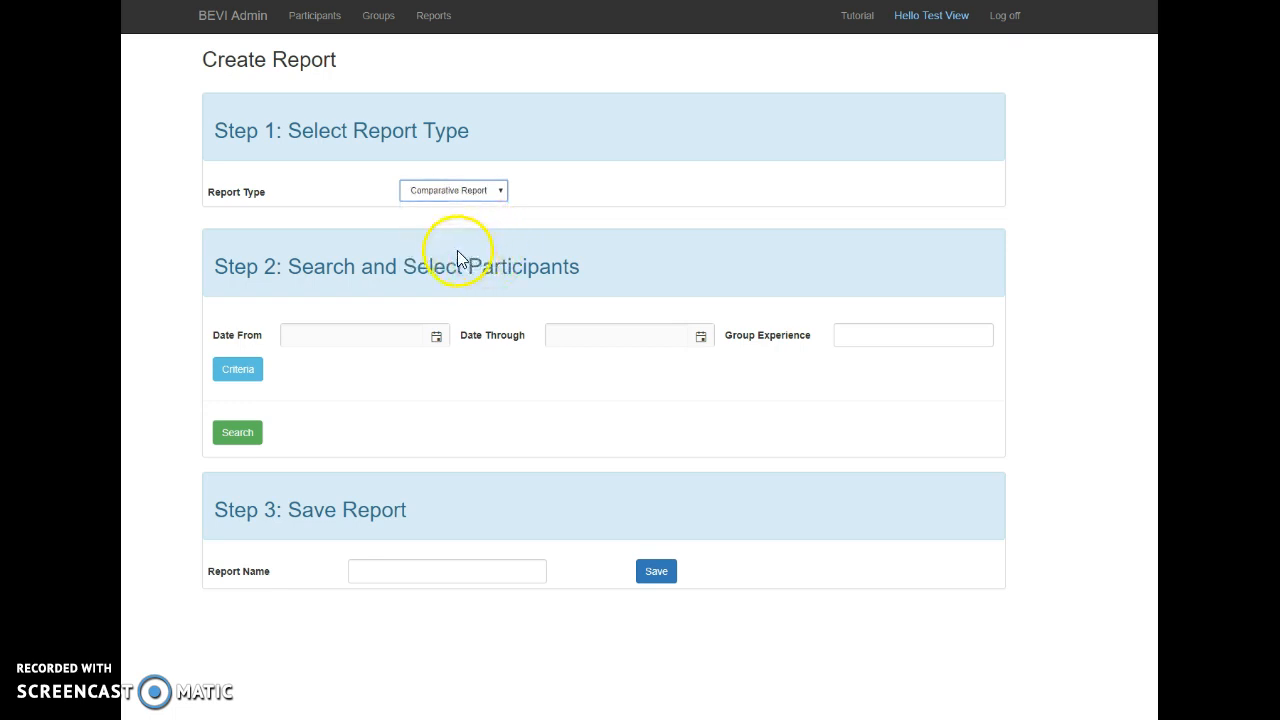
# Search for participants with the date range set from 10/01/2017 through 11/08/2017.
pyautogui.click(435, 342)
pyautogui.click(294, 364)
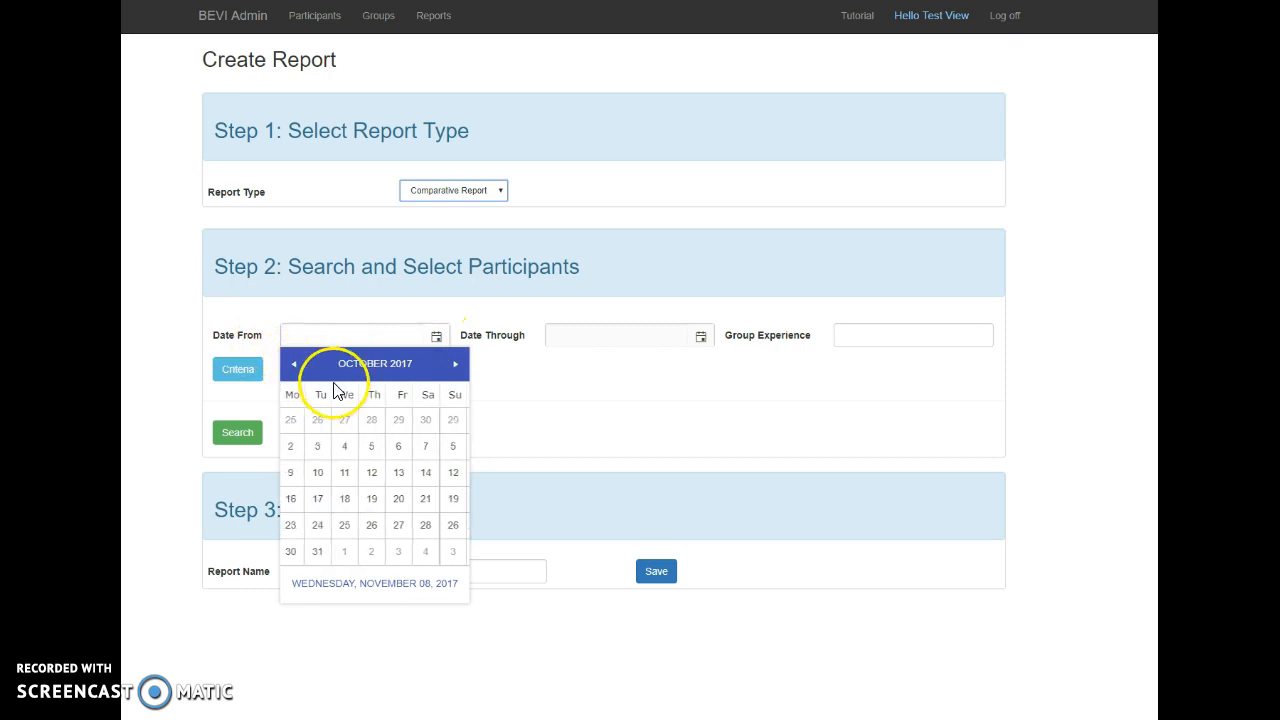
pyautogui.click(296, 447)
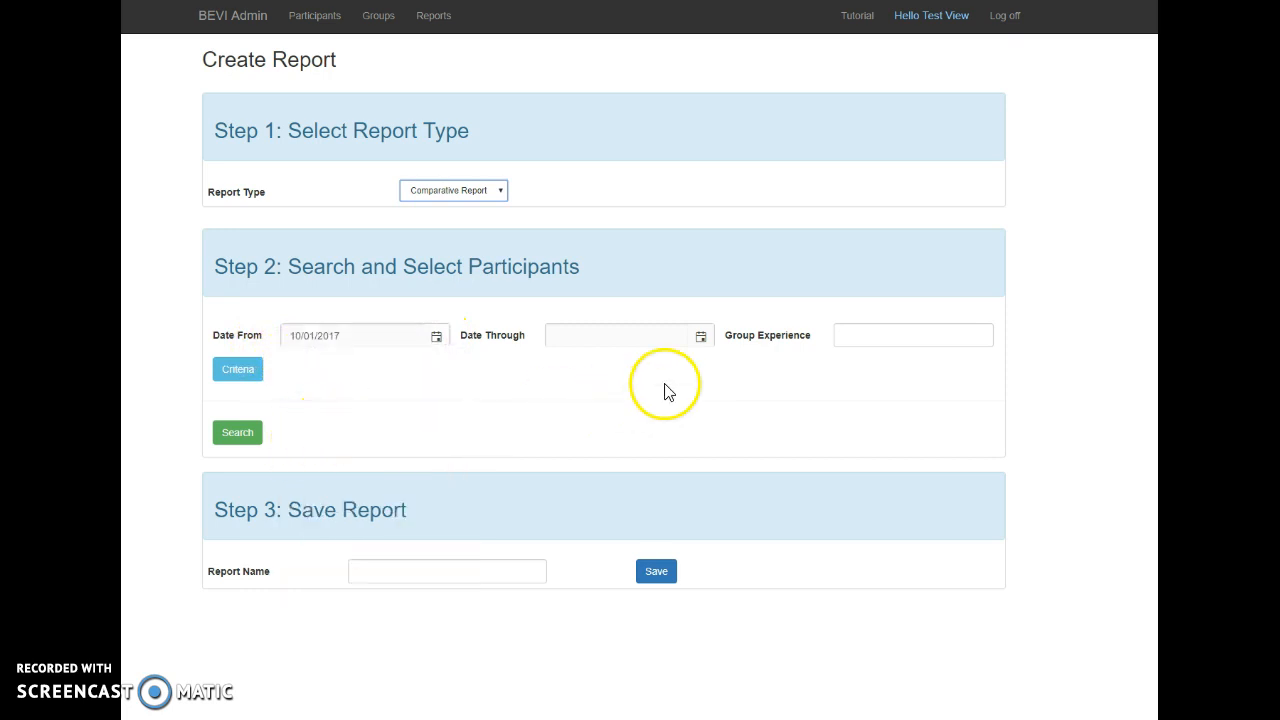
pyautogui.click(712, 338)
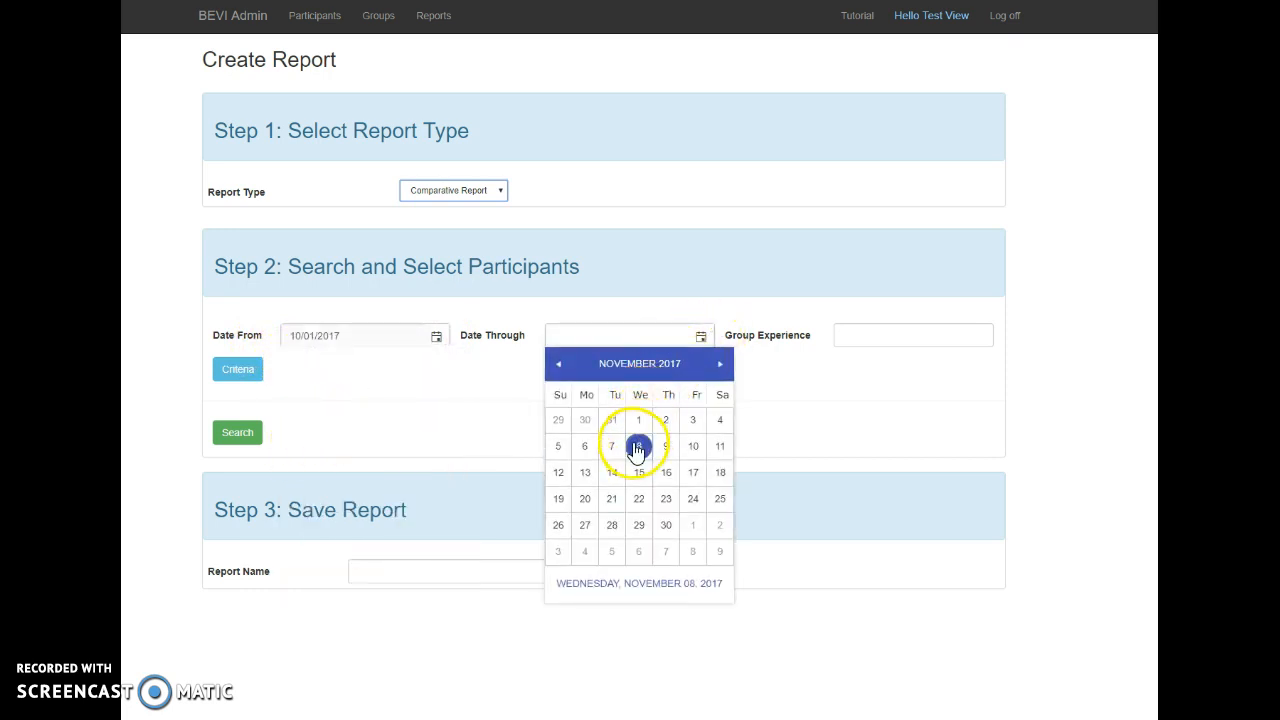
pyautogui.click(640, 445)
pyautogui.click(238, 431)
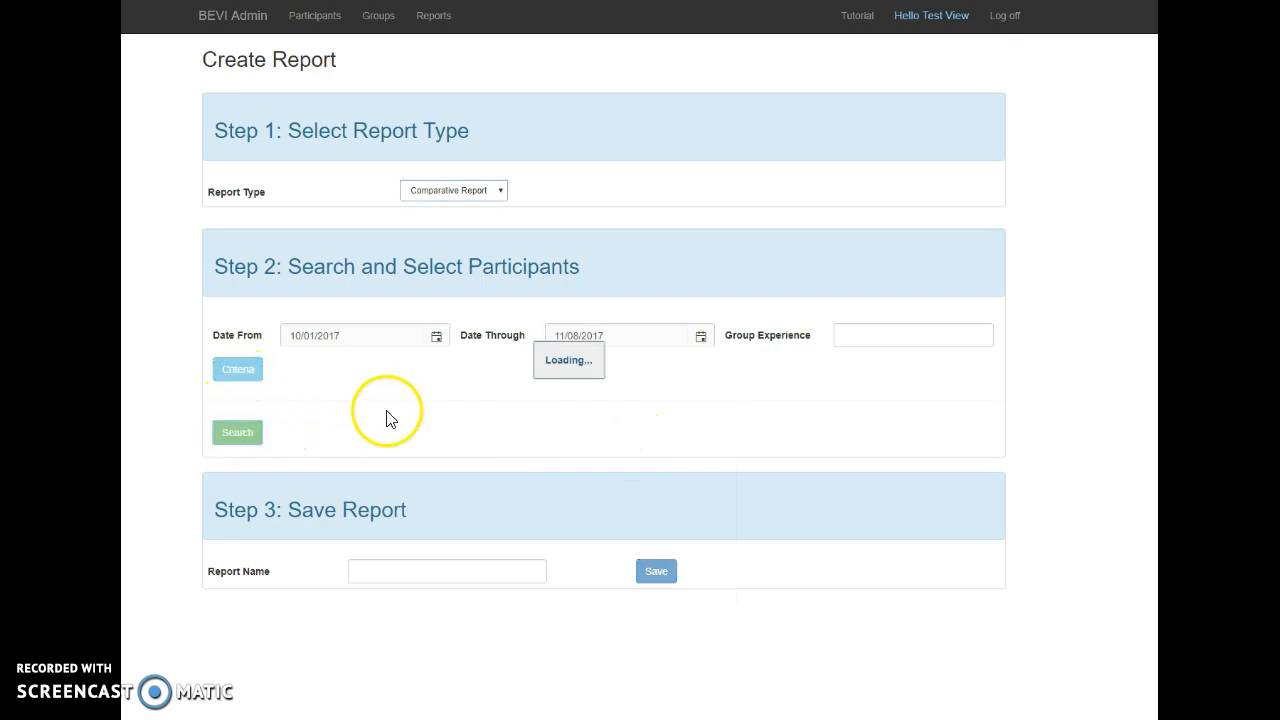
# Select the second, third and fourth participants in the search results for the comparative report.
pyautogui.scroll(-2, 370, 414)
pyautogui.scroll(-1, 229, 385)
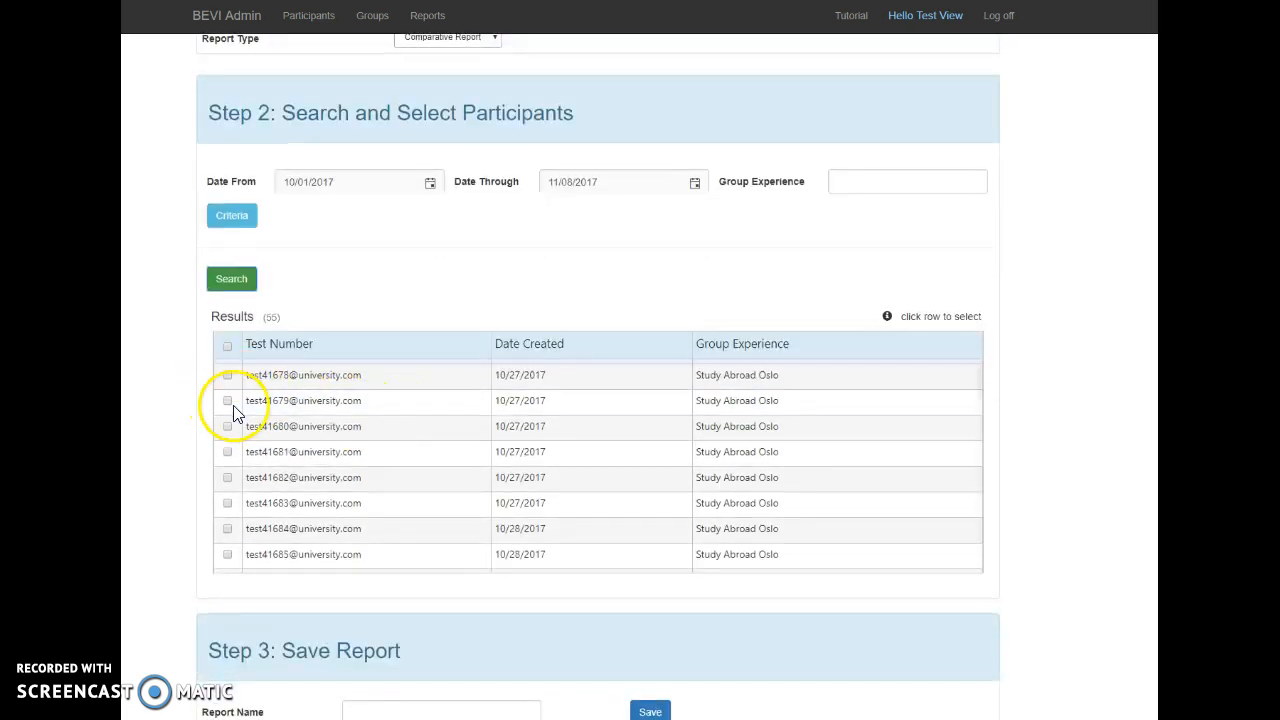
pyautogui.scroll(3, 229, 385)
pyautogui.click(227, 551)
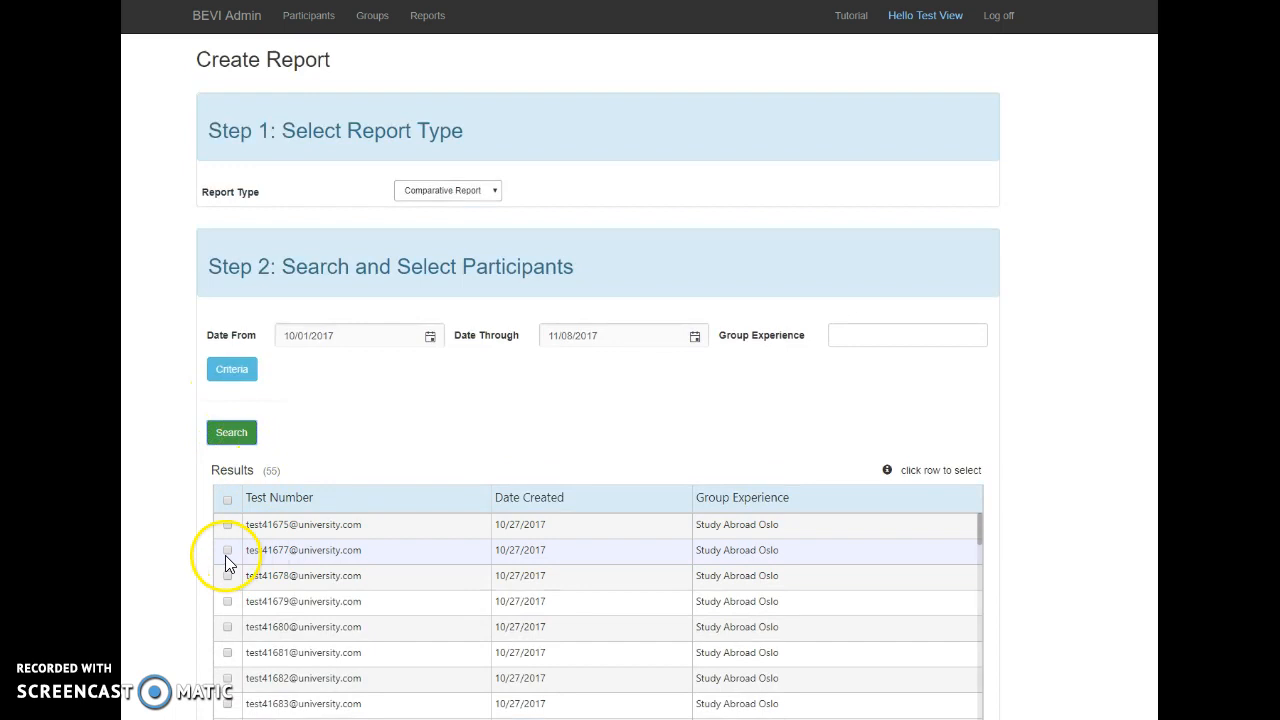
pyautogui.click(227, 576)
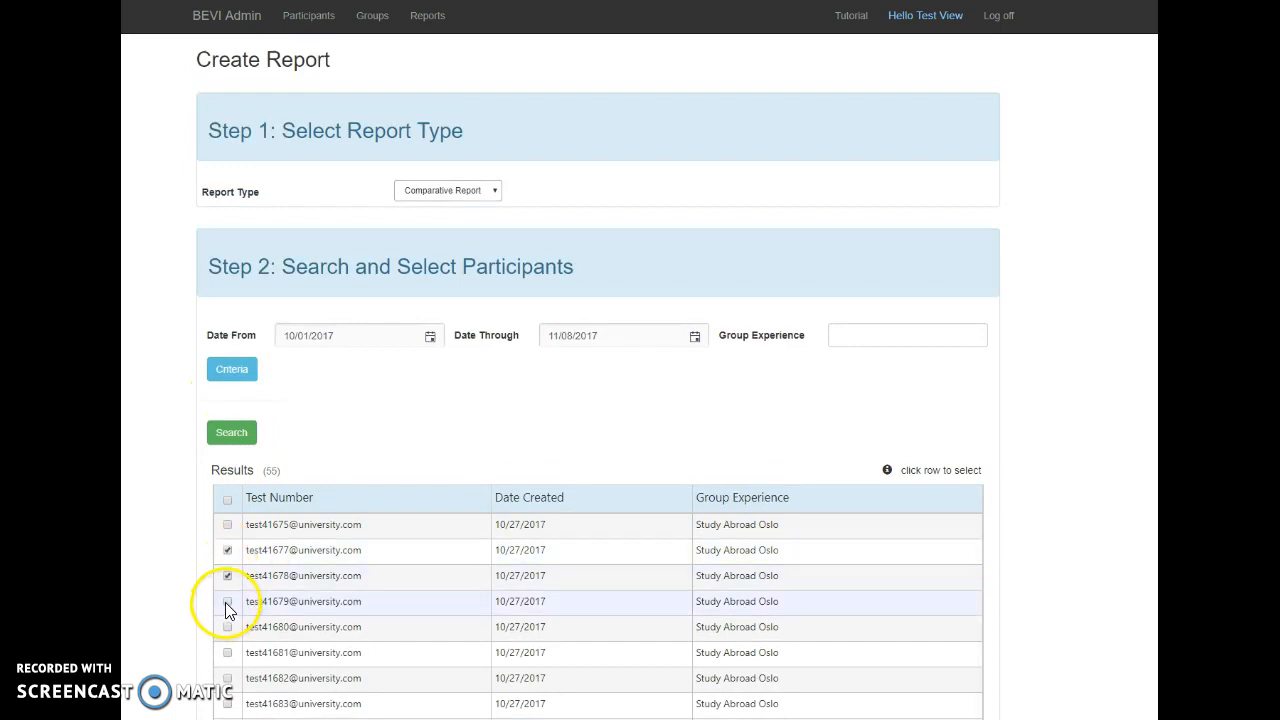
pyautogui.click(227, 602)
# Name the report 3 Comparative Report and save it.
pyautogui.scroll(-2, 194, 563)
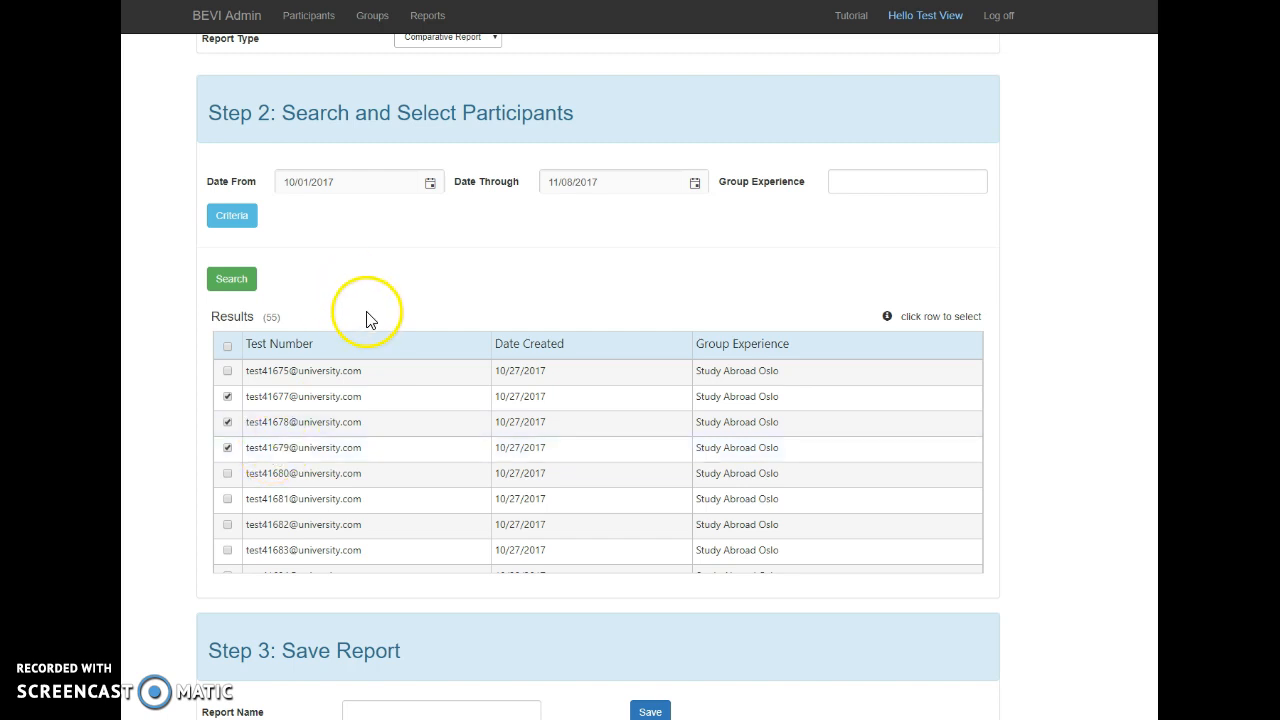
pyautogui.click(428, 709)
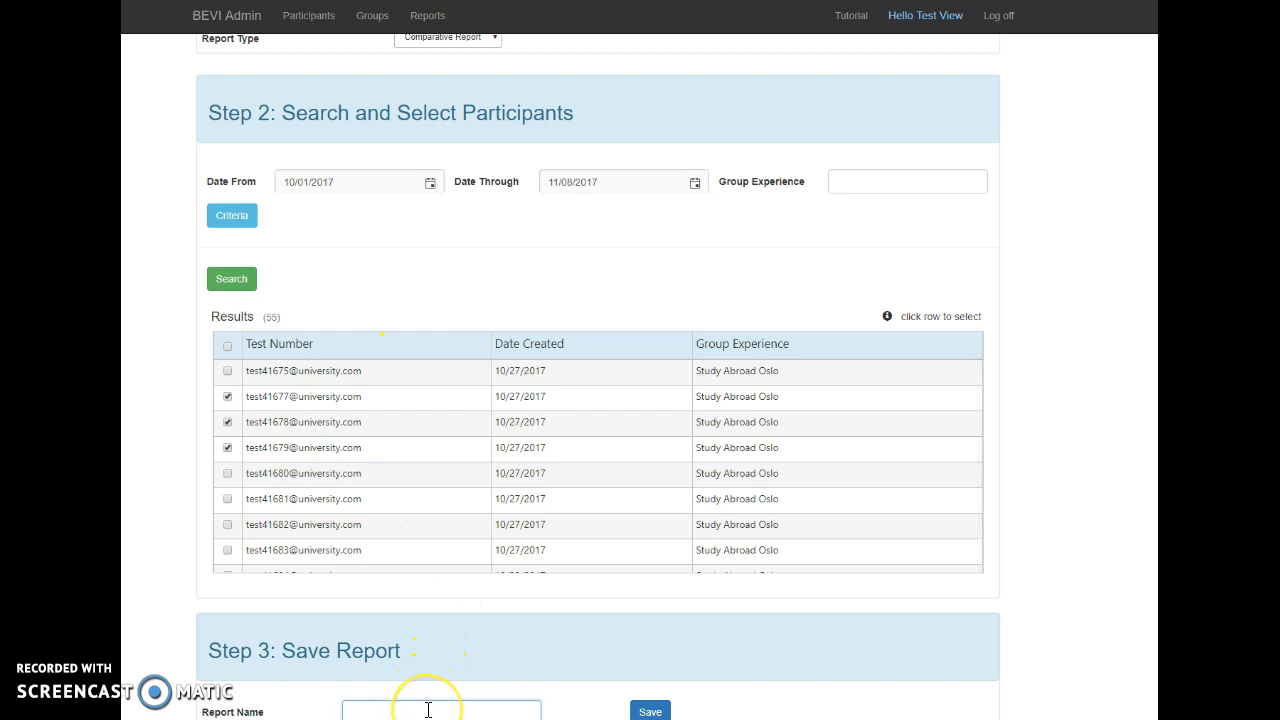
pyautogui.write('3 Comparea')
pyautogui.write('ive Report')
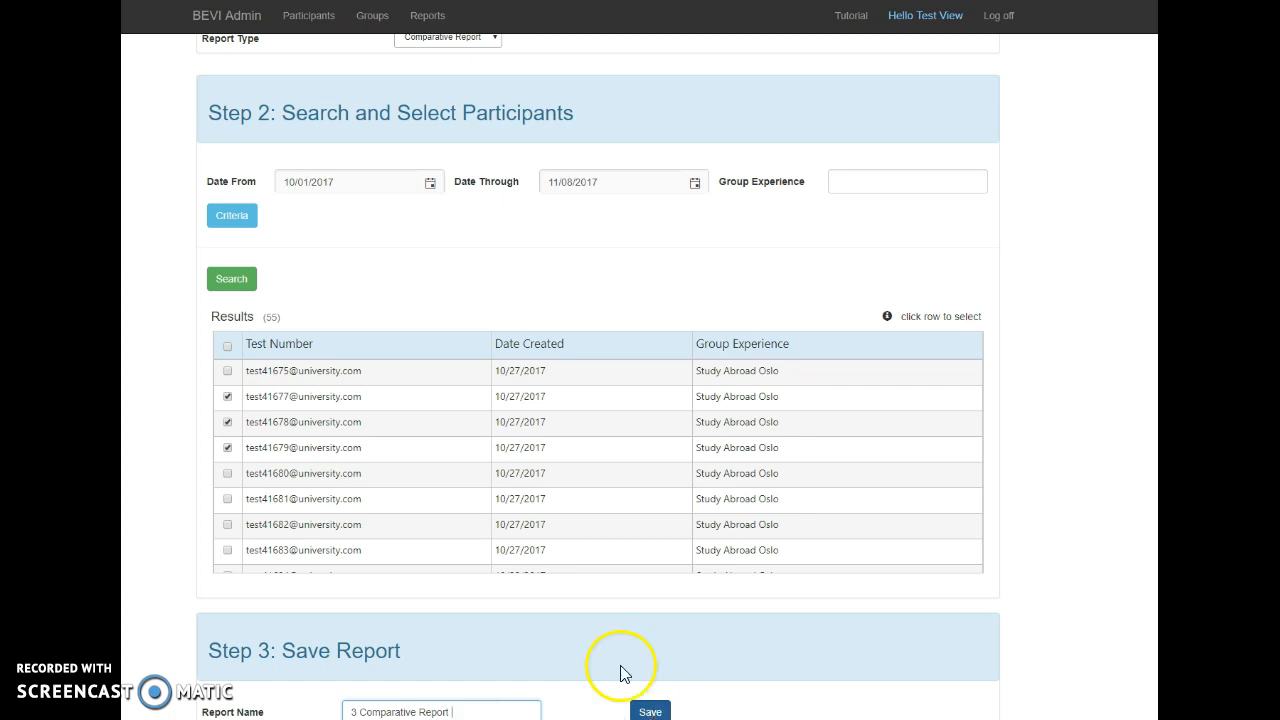
pyautogui.click(440, 711)
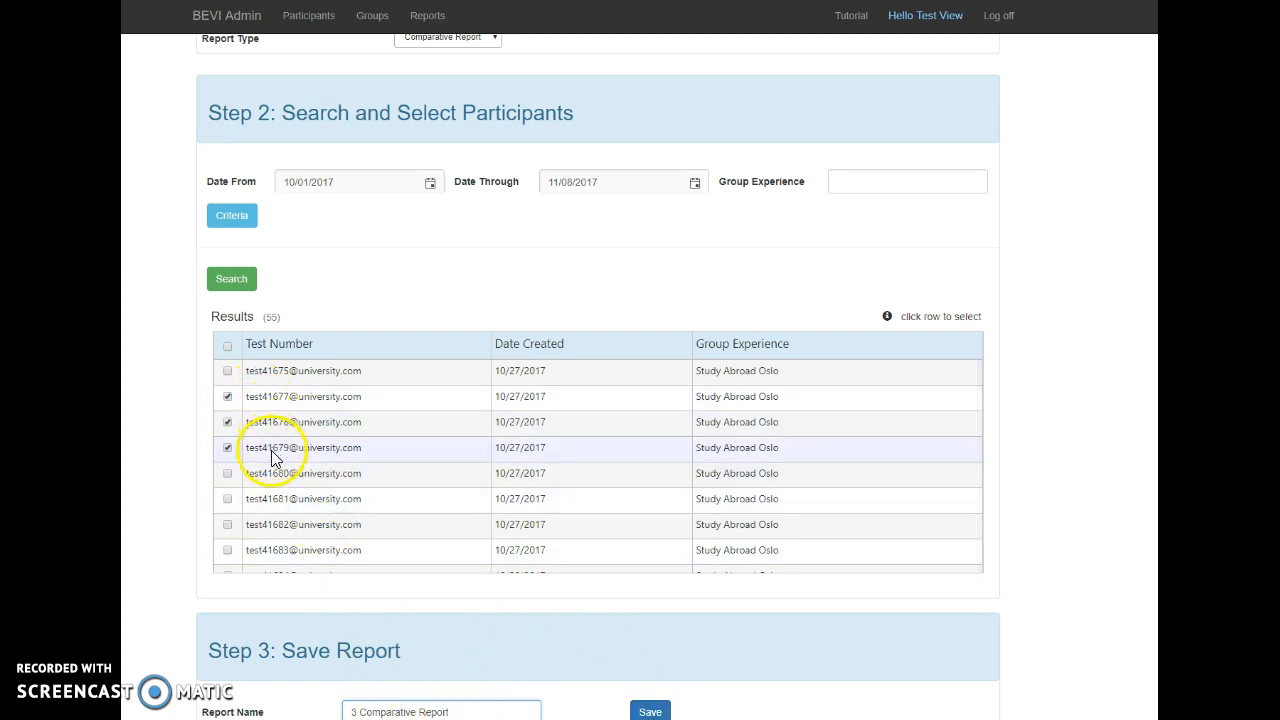
pyautogui.click(648, 710)
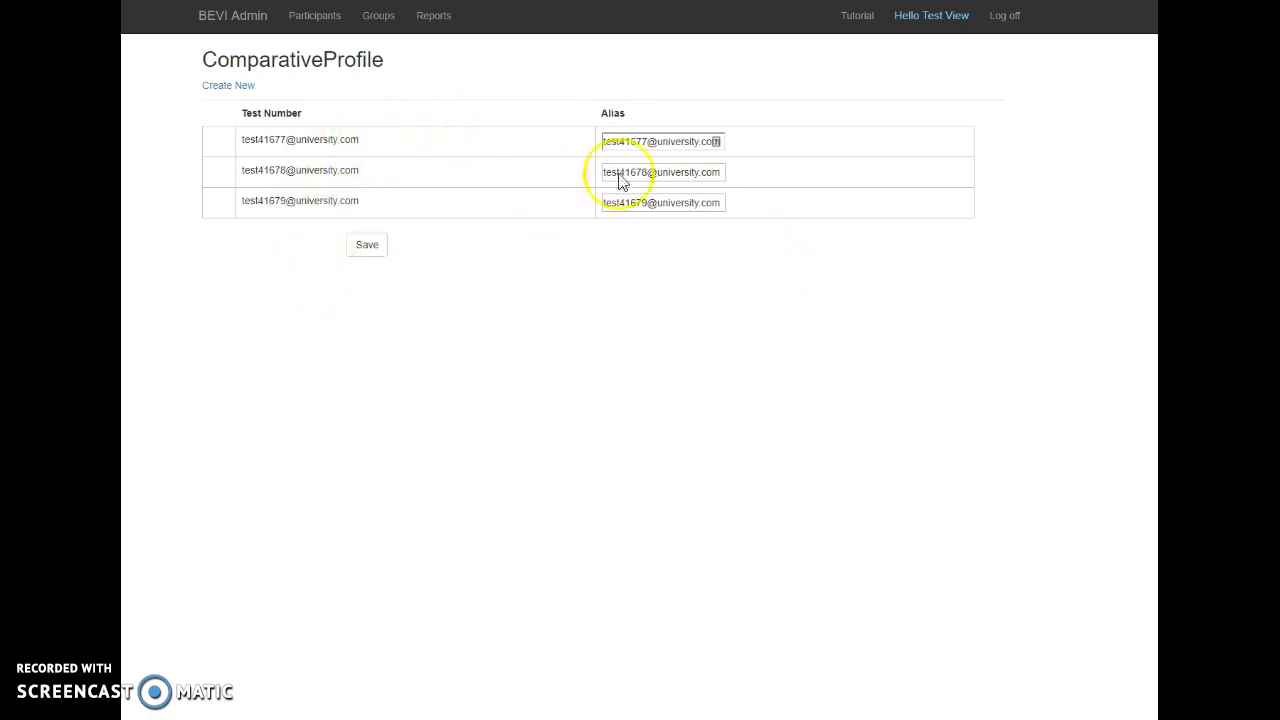
# Replace the second participant's alias with ABC and save the comparative profile.
pyautogui.click(684, 141)
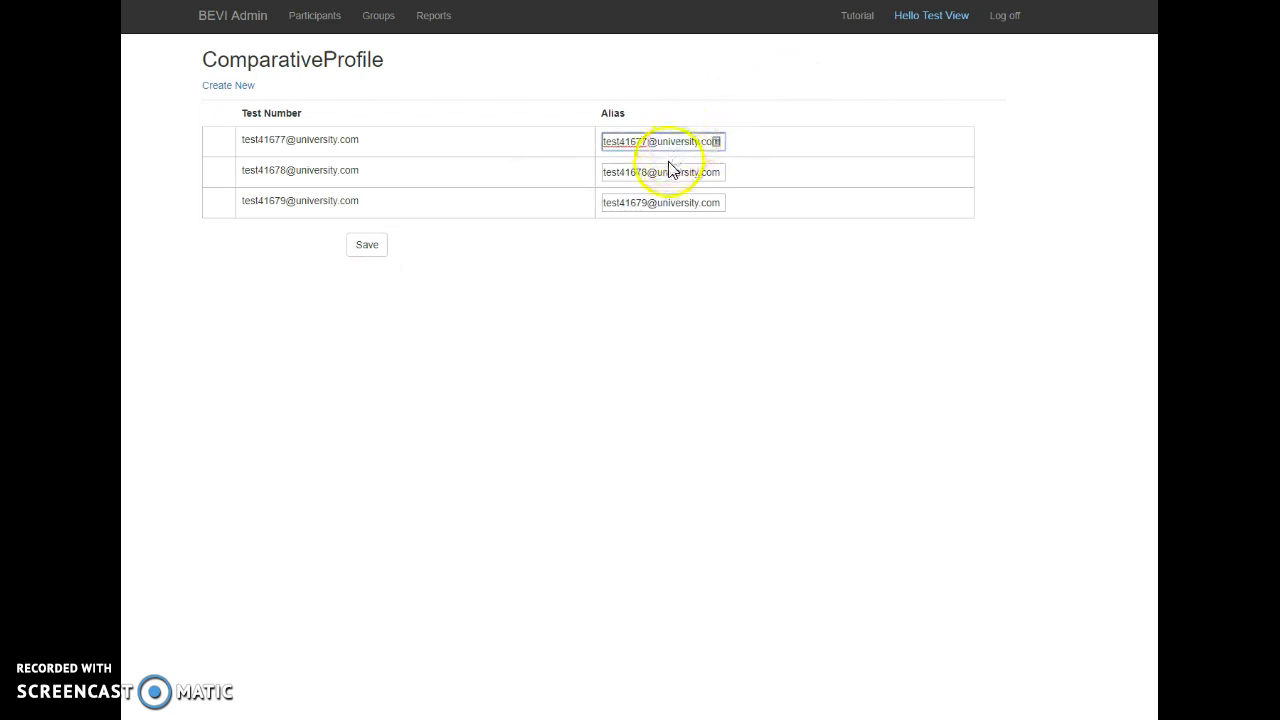
pyautogui.click(669, 168)
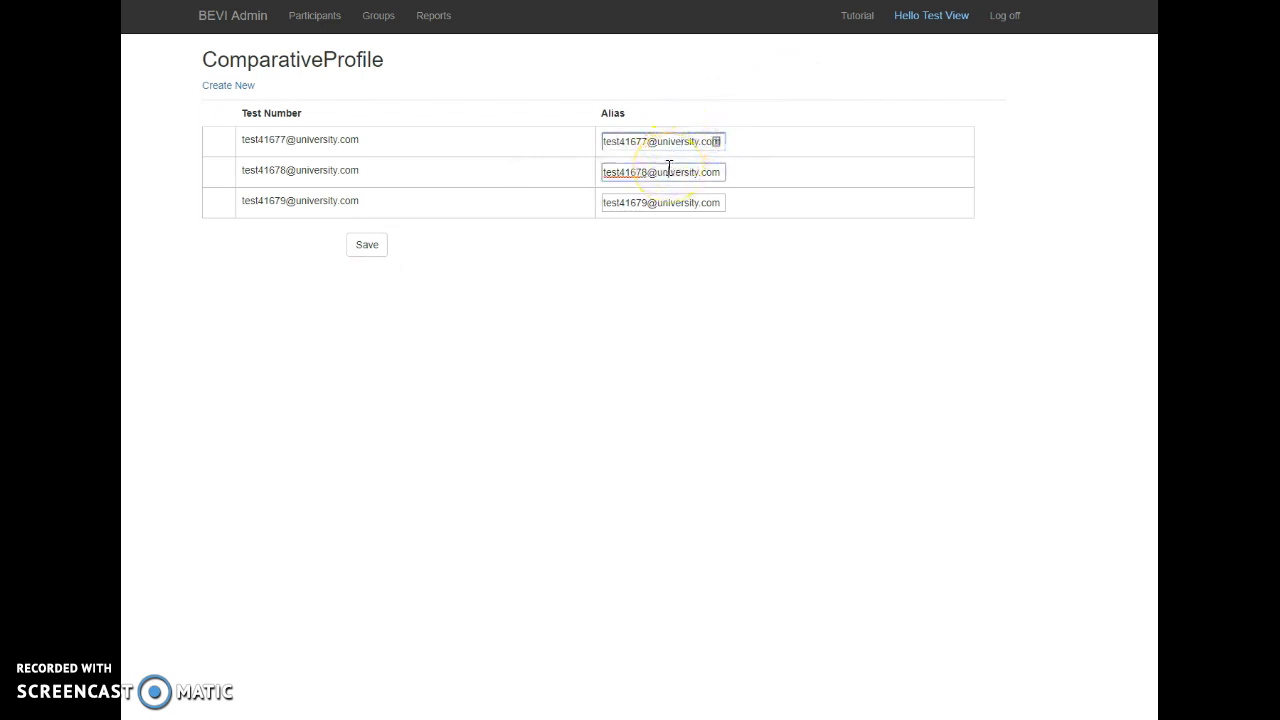
pyautogui.hotkey('ctrl', 'a')
pyautogui.write('AB')
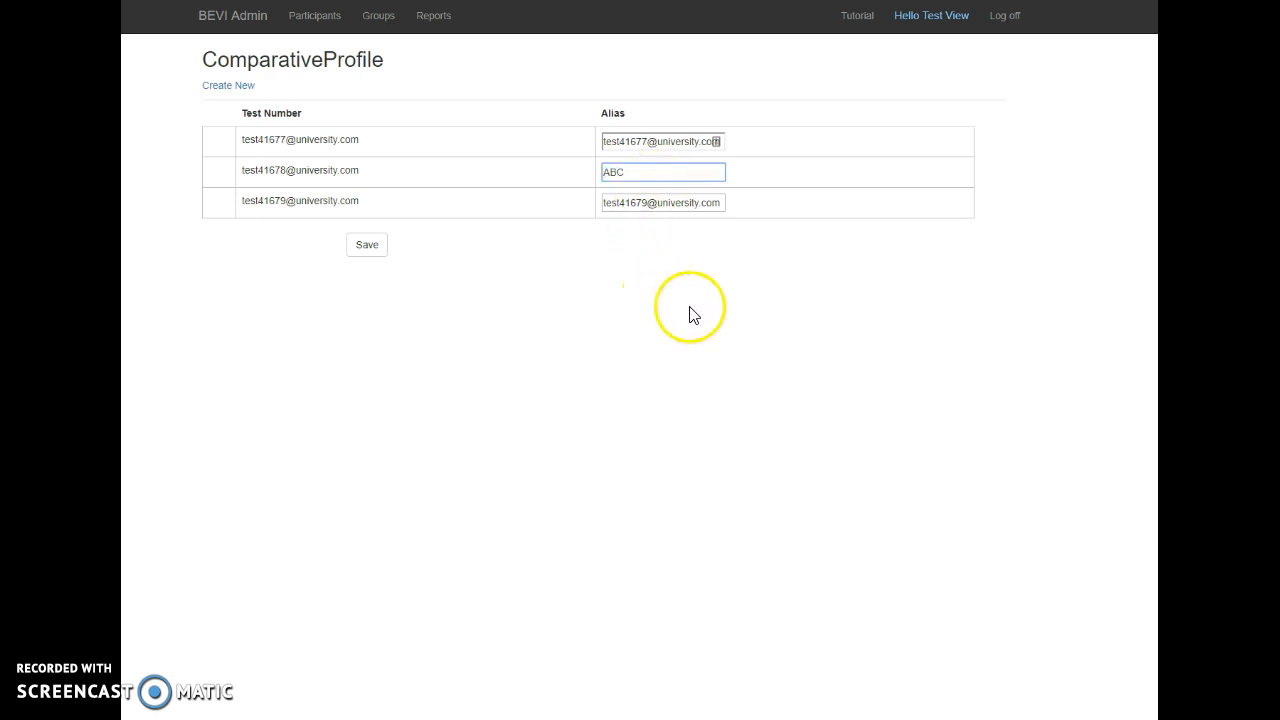
pyautogui.click(367, 246)
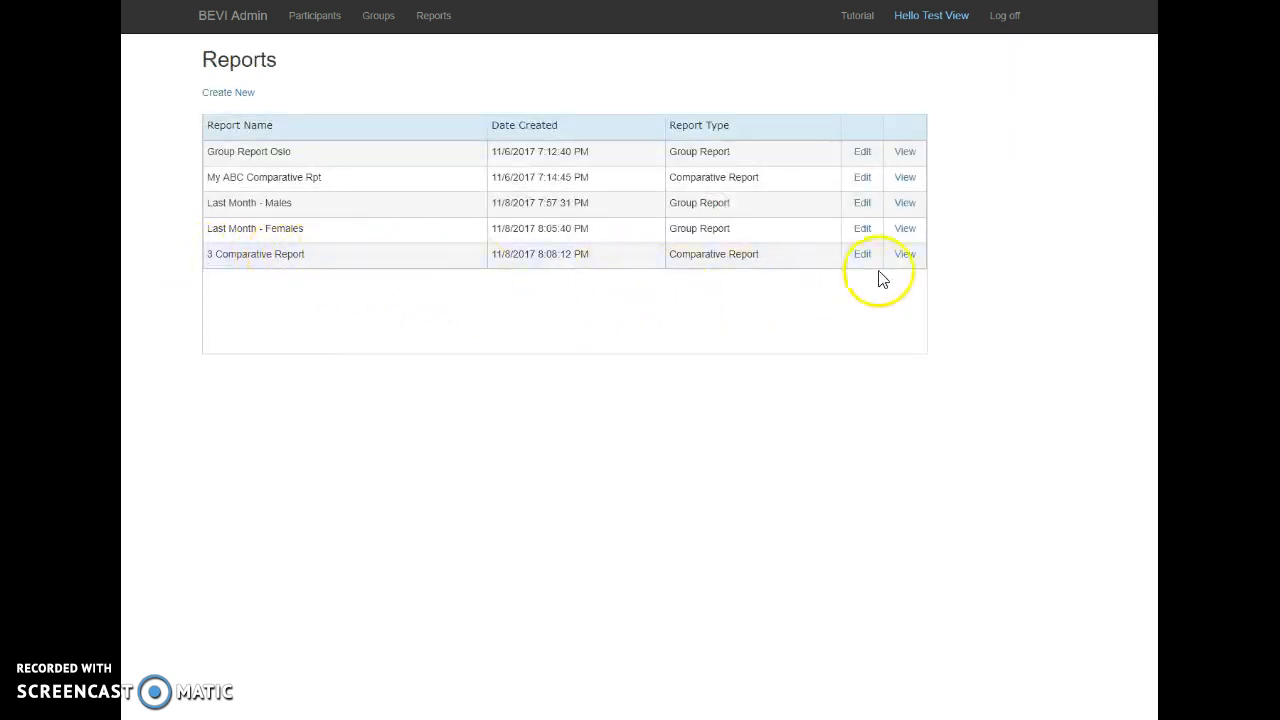
# Open the saved 3 Comparative Report to view its scale scores.
pyautogui.click(906, 258)
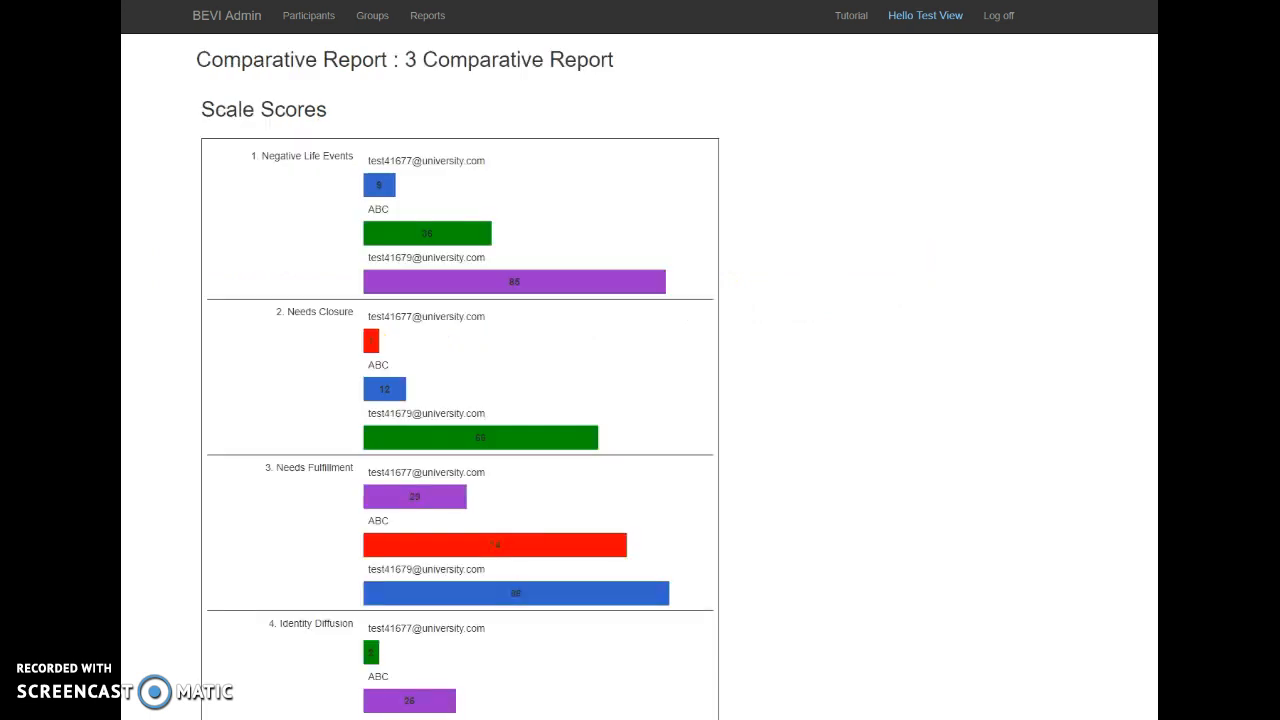